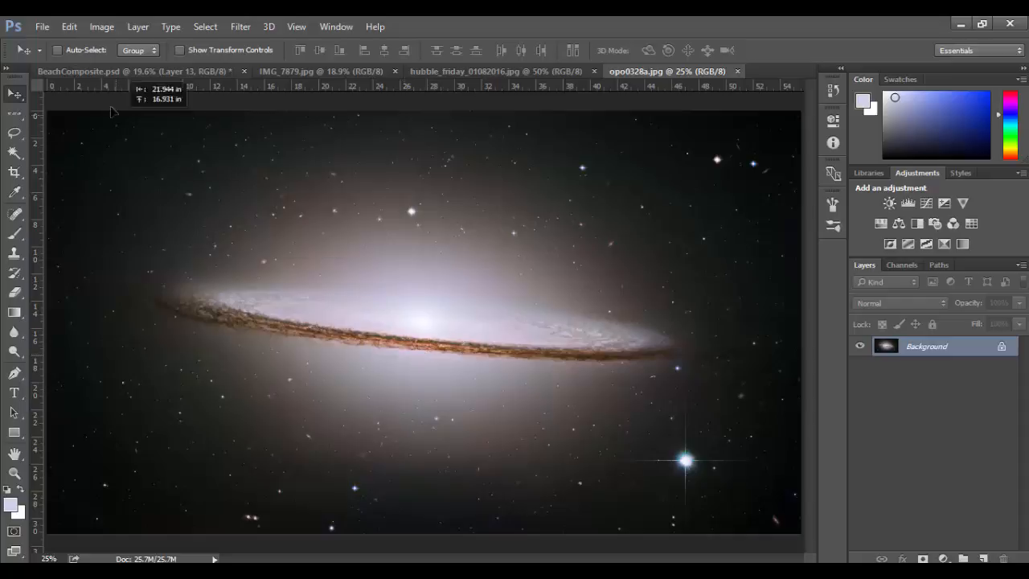
# Bring the galaxy image from opo0328a.jpg into BeachComposite.psd as a new layer and position it over the sky.
pyautogui.click(107, 73)
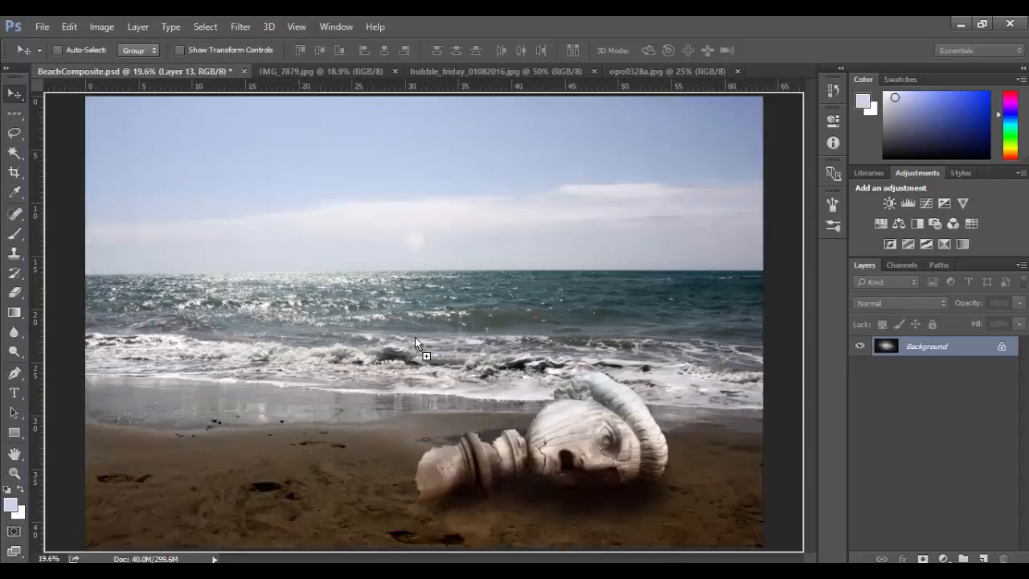
pyautogui.hotkey('ctrl', 'v')
pyautogui.moveTo(472, 364); pyautogui.dragTo(465, 251)
pyautogui.moveTo(453, 327); pyautogui.dragTo(450, 304)
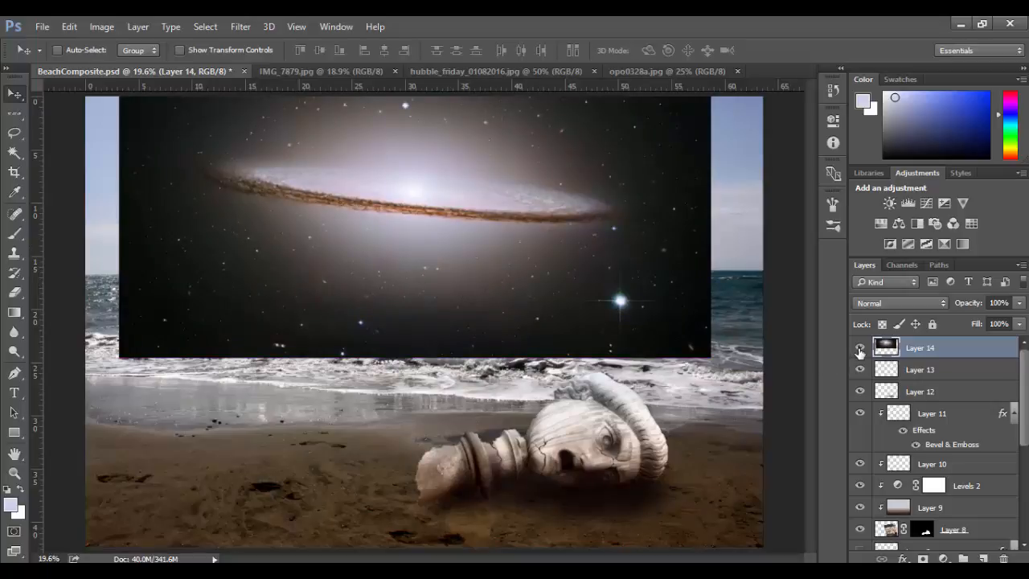
pyautogui.moveTo(394, 294)
pyautogui.mouseDown()
pyautogui.moveTo(387, 266)
pyautogui.moveTo(396, 289)
pyautogui.mouseUp()
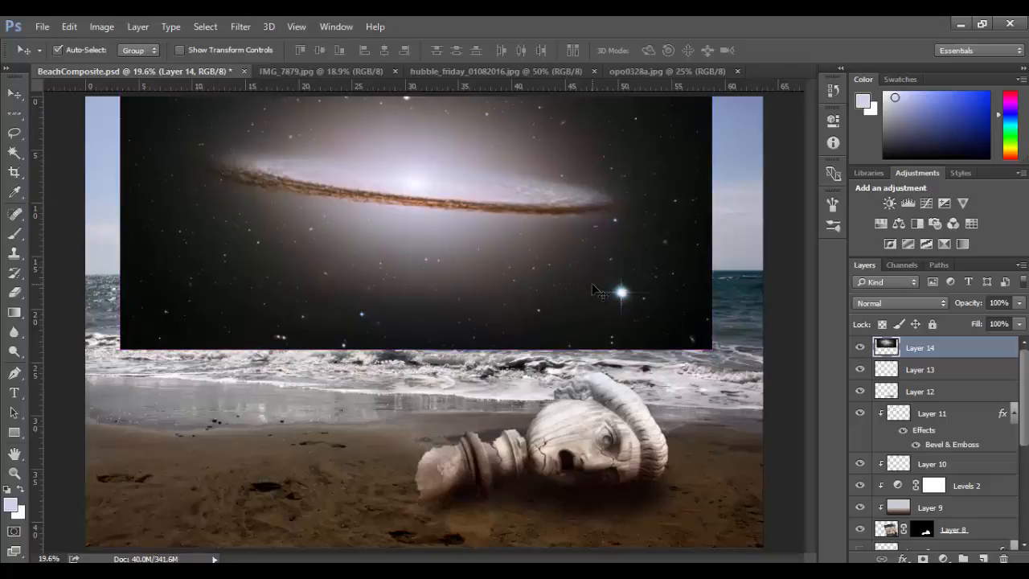
# Scale the galaxy layer proportionally to about 119.5% and move it up so it spans the full width above the surf.
pyautogui.hotkey('ctrl', 't')
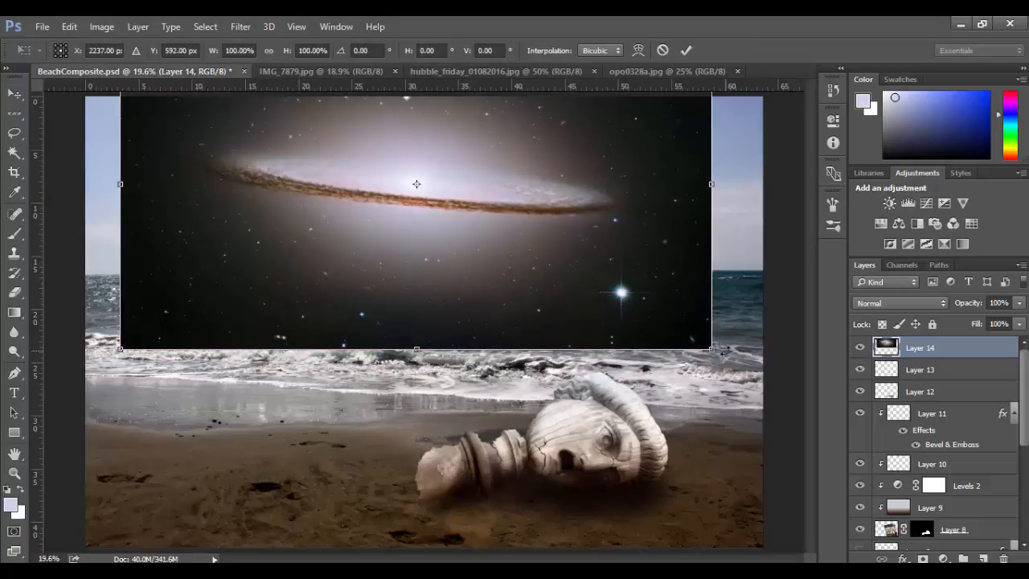
pyautogui.moveTo(718, 351); pyautogui.dragTo(809, 414)
pyautogui.moveTo(687, 363); pyautogui.dragTo(644, 349)
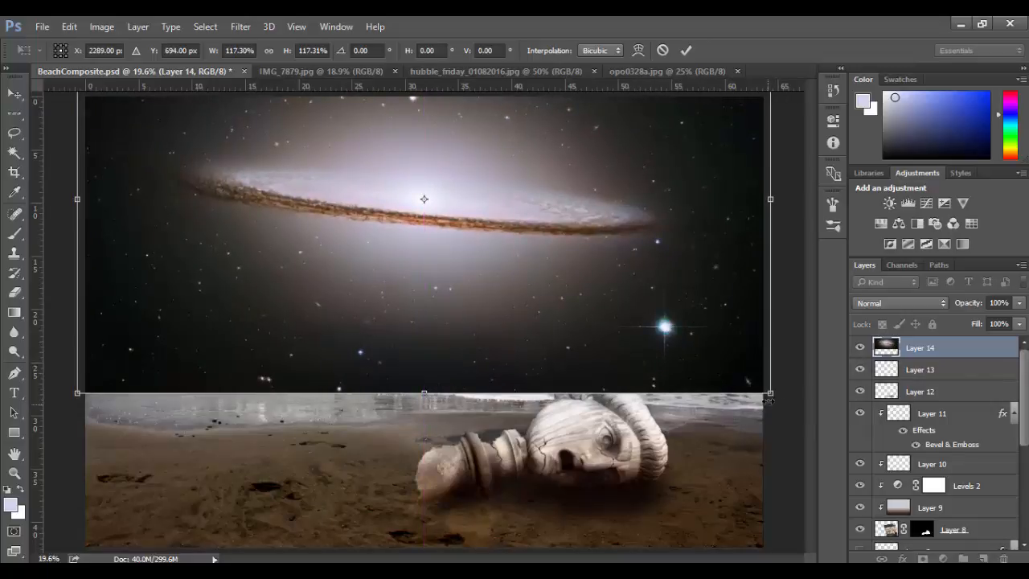
pyautogui.moveTo(767, 392); pyautogui.dragTo(783, 399)
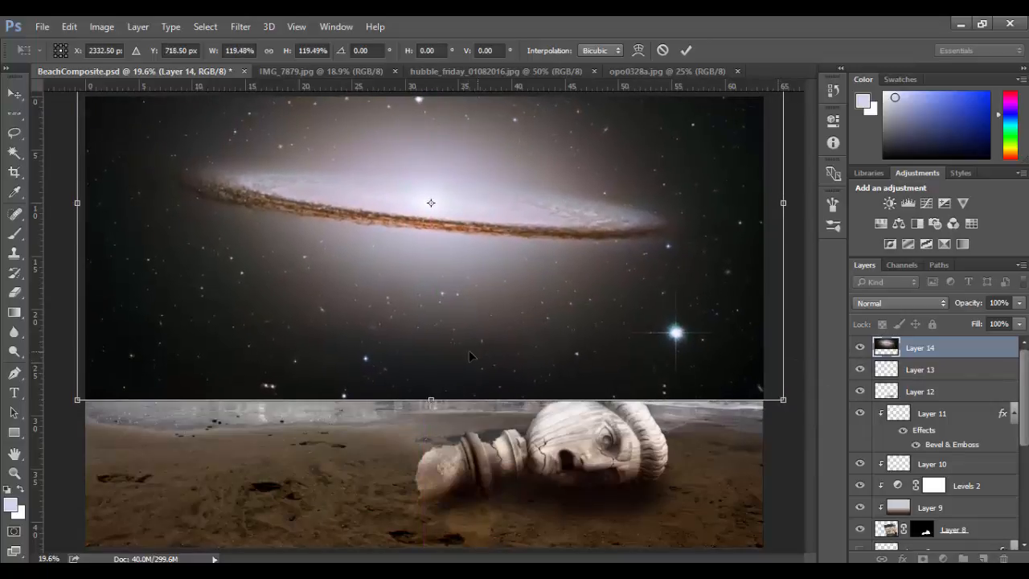
pyautogui.moveTo(470, 356); pyautogui.dragTo(461, 319)
pyautogui.press('Return')
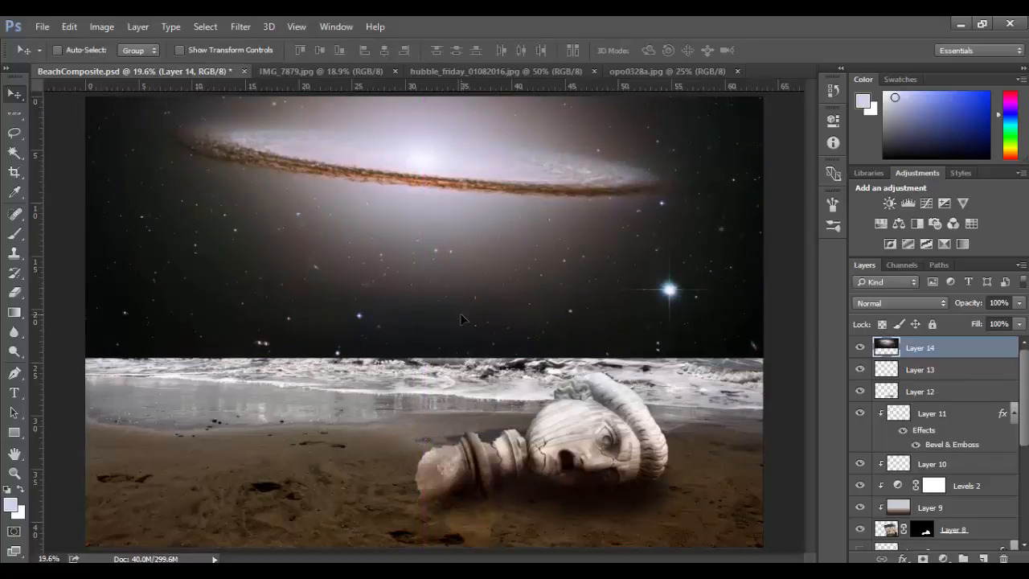
# Hide the galaxy layer, then select the Background copy layer and briefly toggle its visibility to check its content.
pyautogui.click(859, 348)
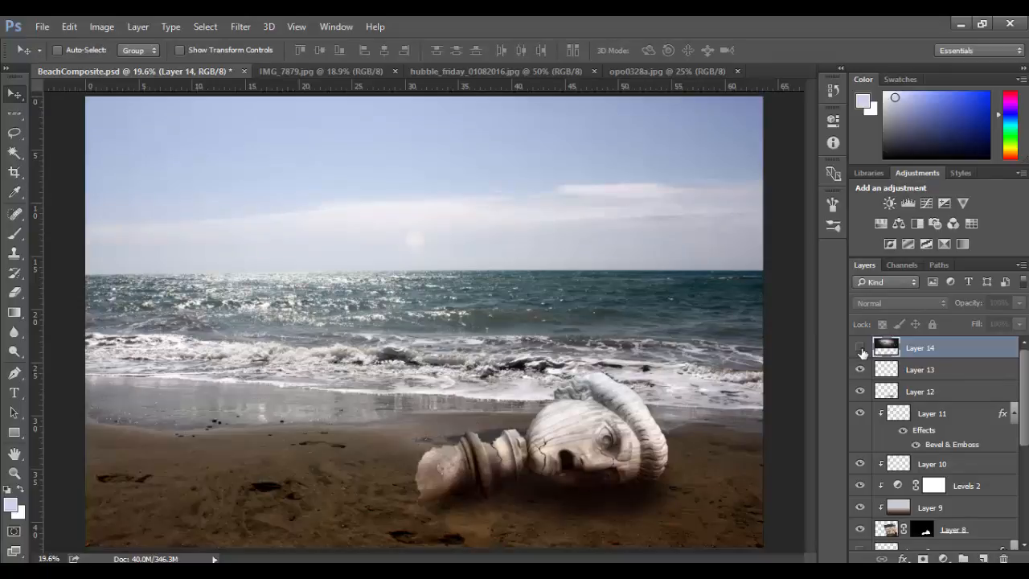
pyautogui.scroll(-8, 931, 462)
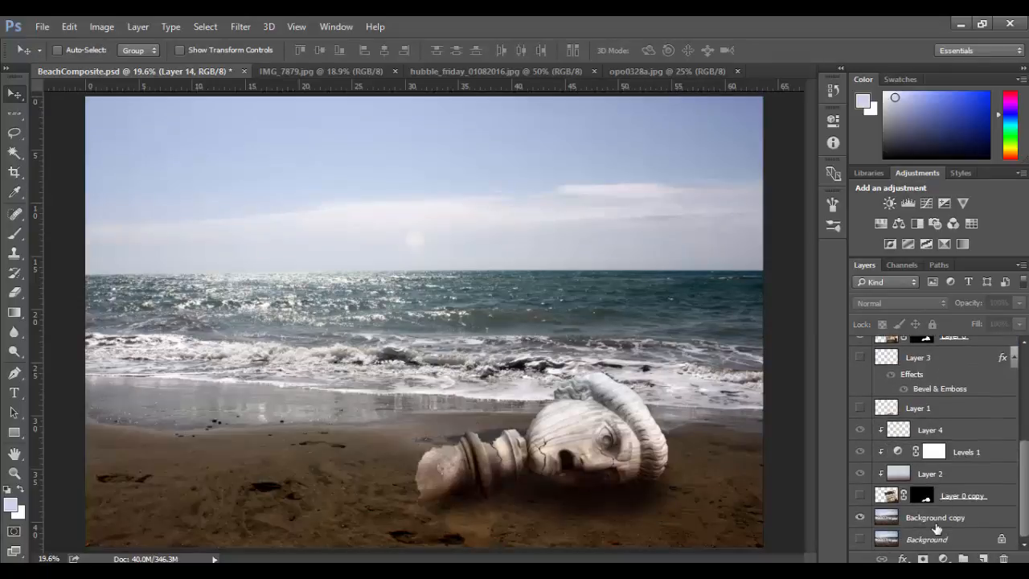
pyautogui.click(935, 520)
pyautogui.click(859, 518)
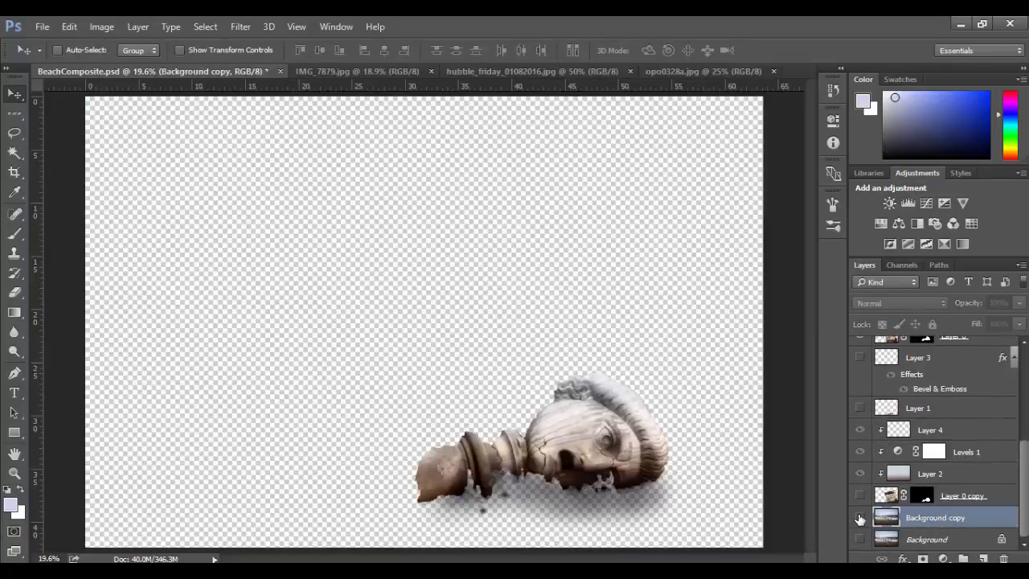
pyautogui.click(859, 518)
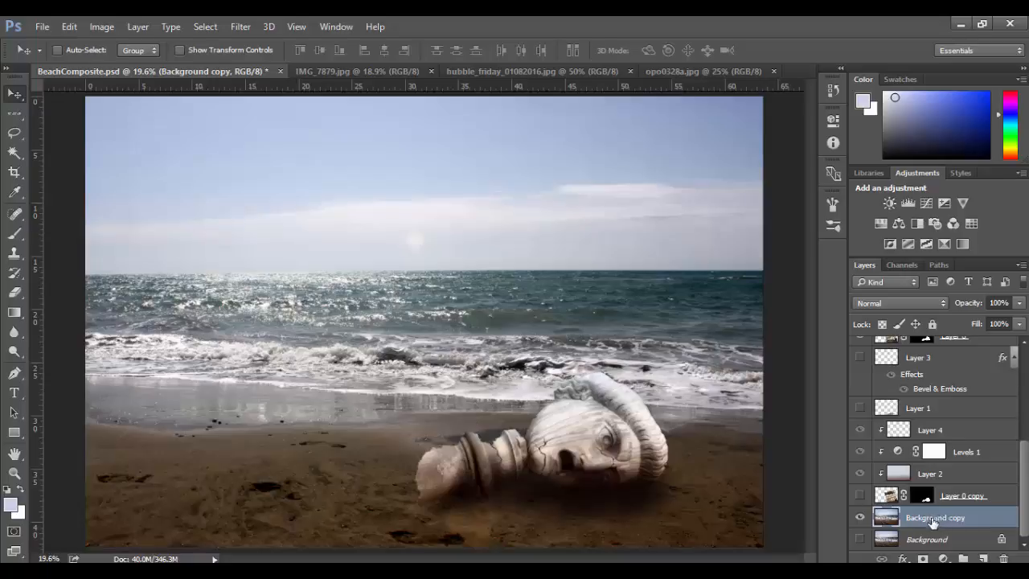
# Compare the Red, Green and Blue channels of the beach image for contrast between sky and water.
pyautogui.click(903, 266)
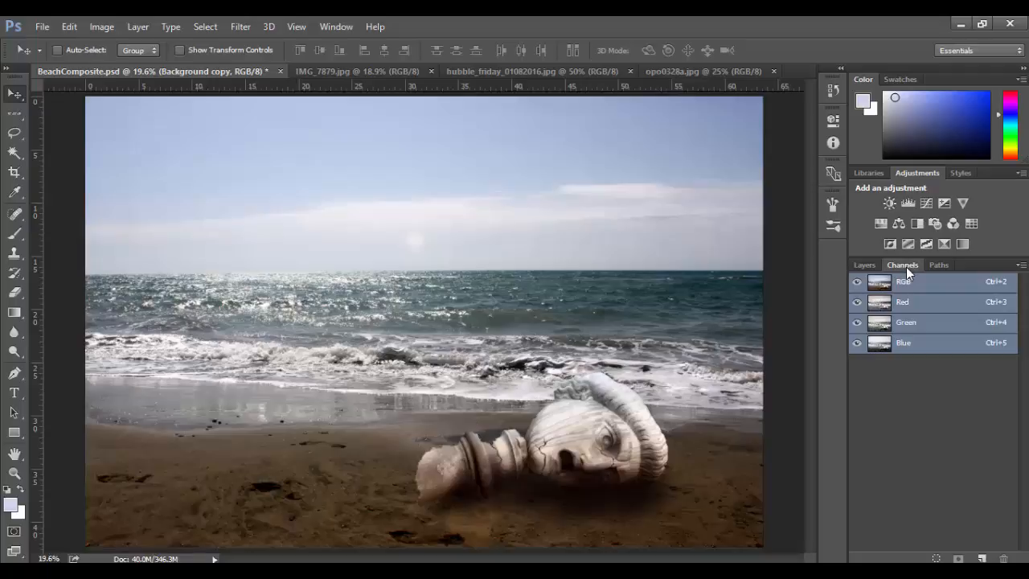
pyautogui.click(920, 303)
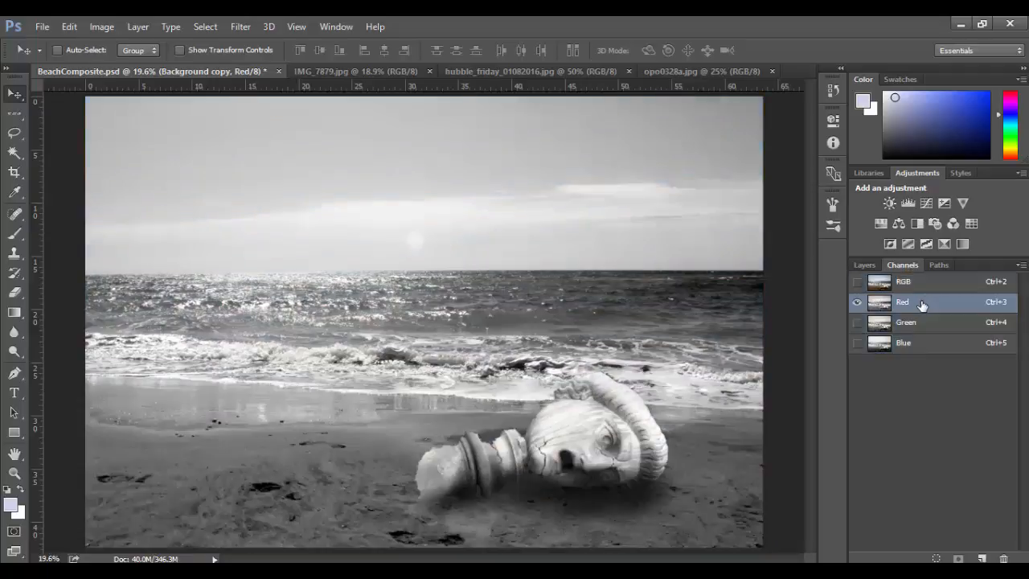
pyautogui.click(922, 324)
pyautogui.click(924, 345)
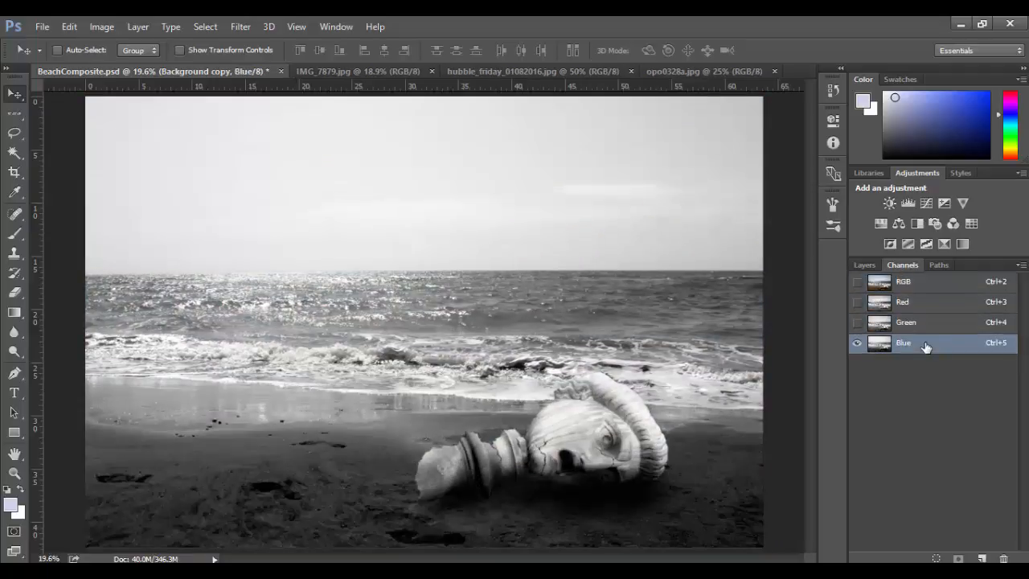
pyautogui.click(924, 305)
pyautogui.click(925, 325)
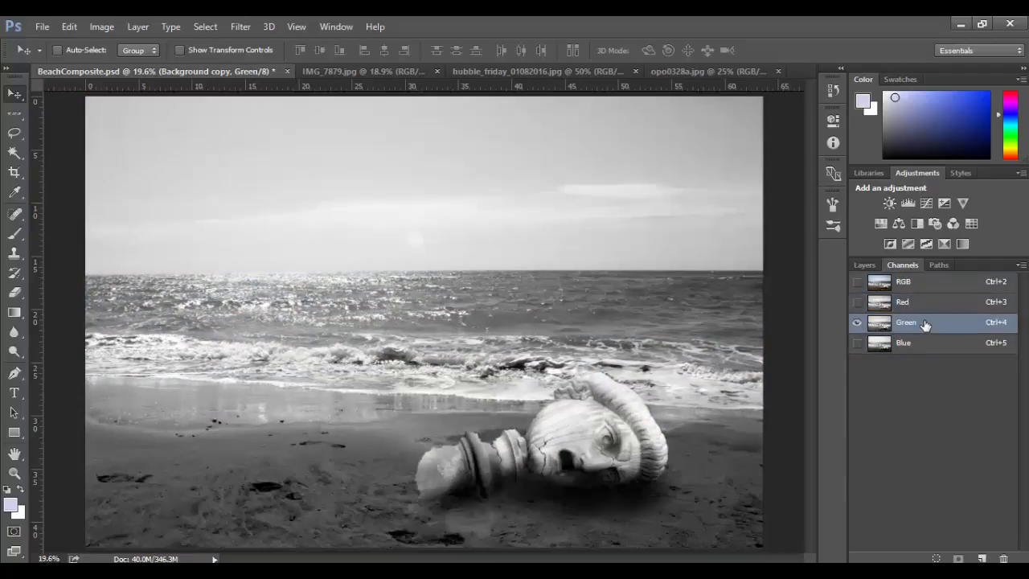
pyautogui.click(927, 344)
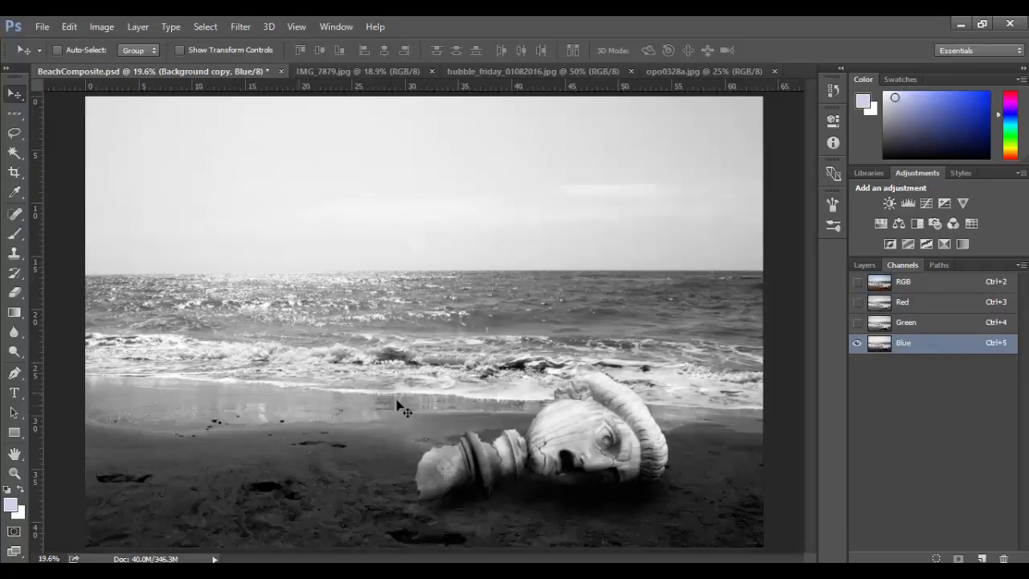
pyautogui.click(917, 324)
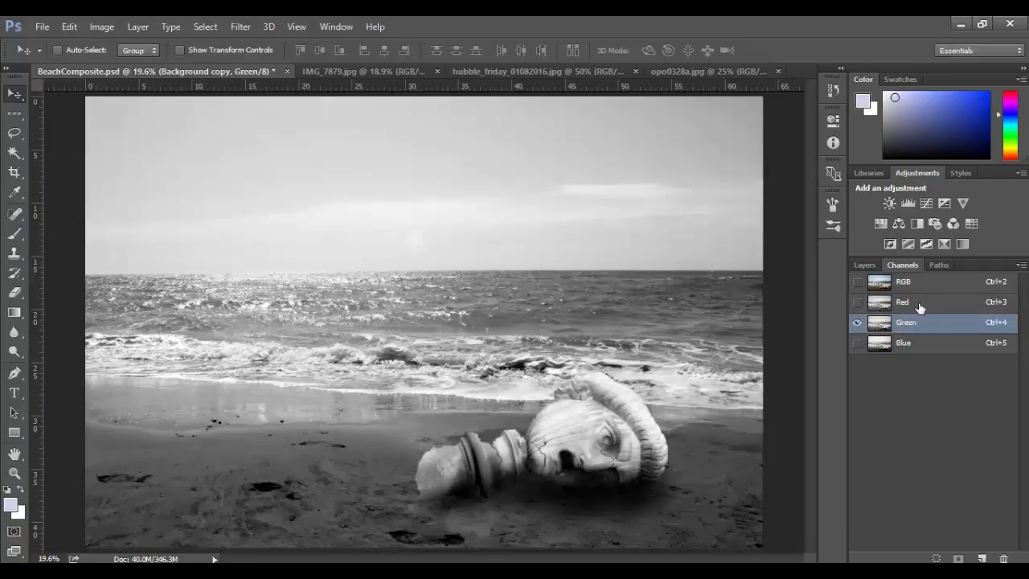
pyautogui.click(919, 304)
# Duplicate the Blue channel and make the copy the active channel.
pyautogui.click(924, 344)
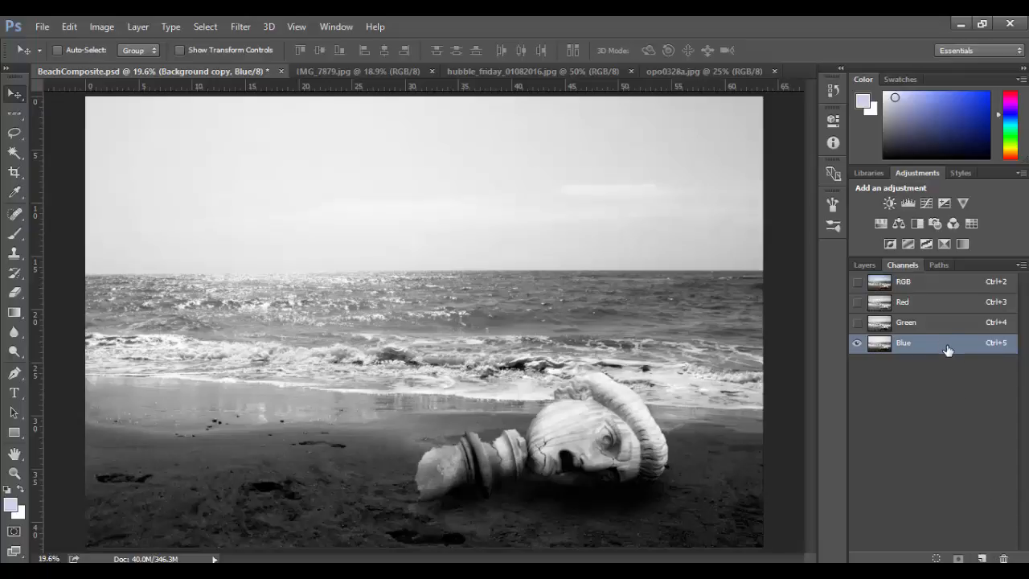
pyautogui.moveTo(948, 349); pyautogui.dragTo(983, 558)
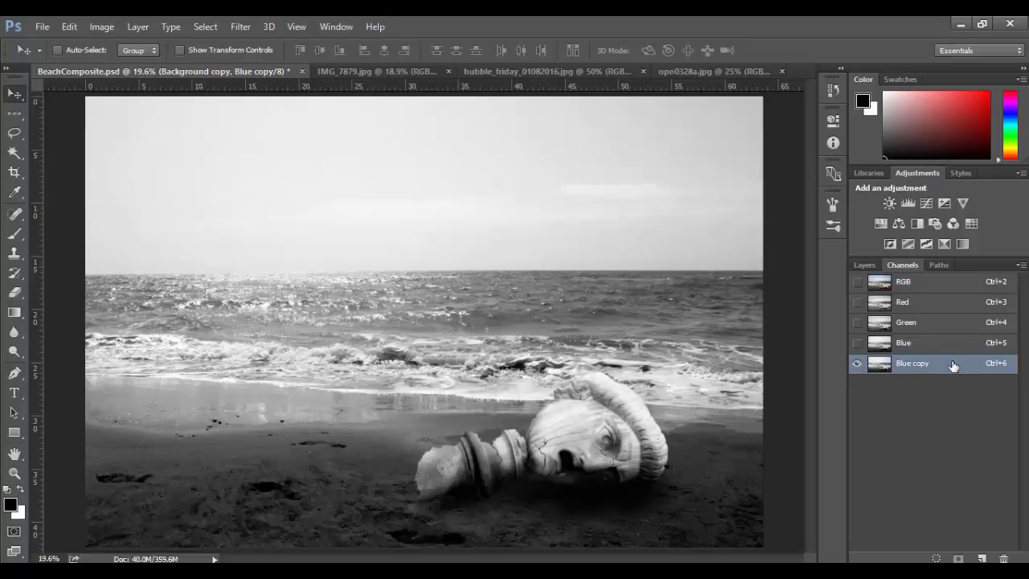
pyautogui.click(939, 282)
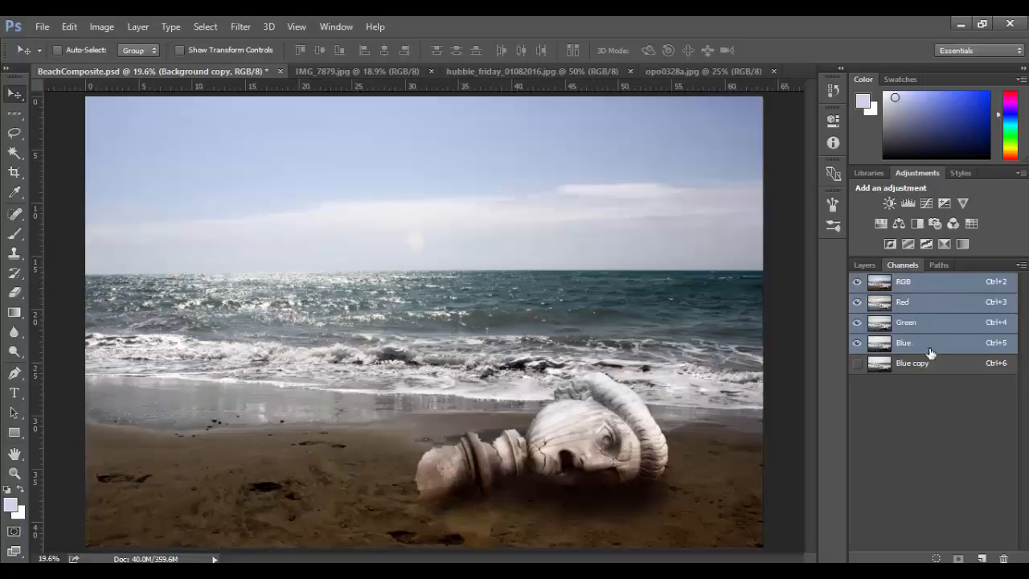
pyautogui.click(942, 368)
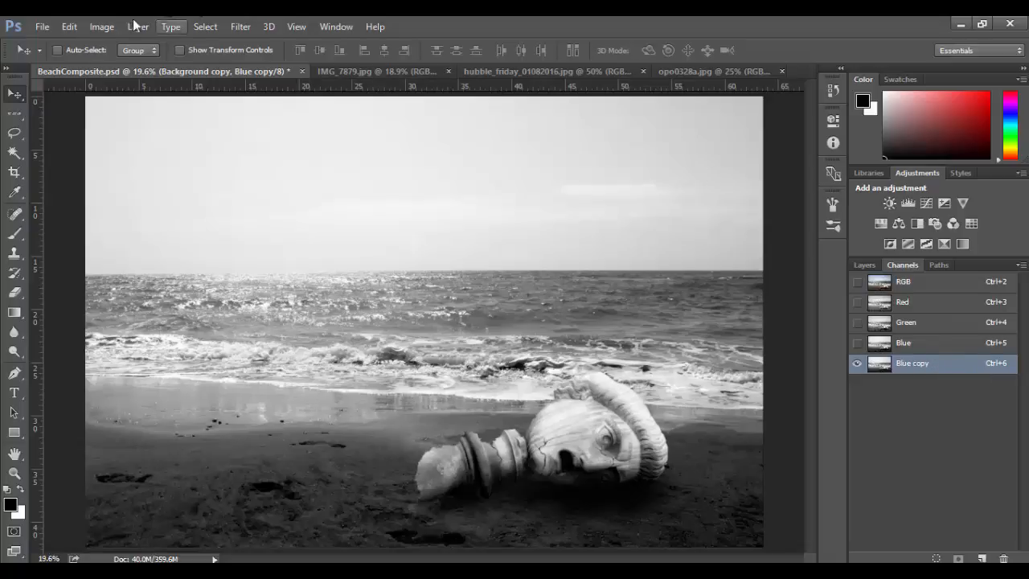
# Apply Levels to the Blue copy channel with input levels 150, 0.01 and 157 to separate the white sky from the dark sea.
pyautogui.click(108, 27)
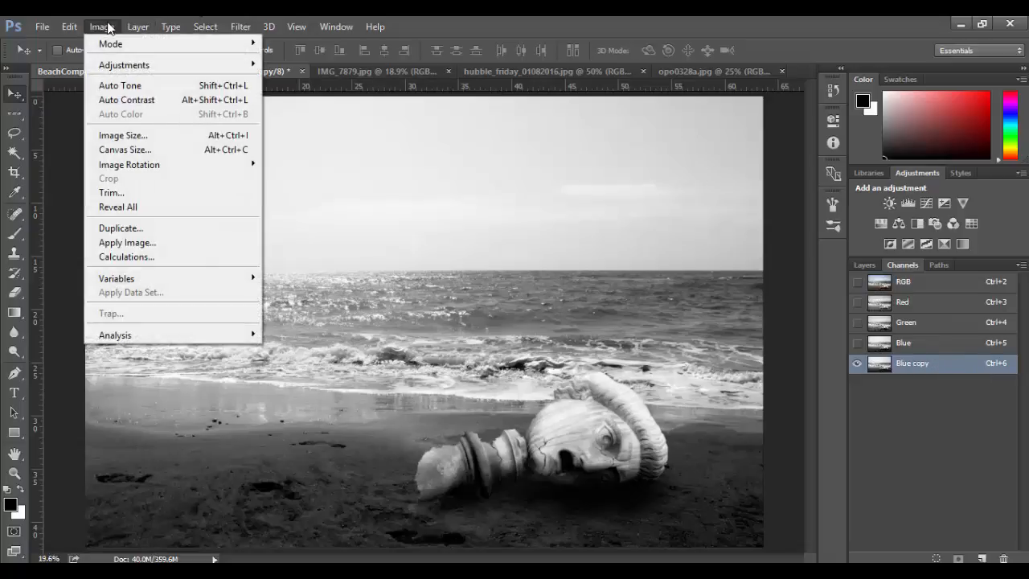
pyautogui.moveTo(178, 67)
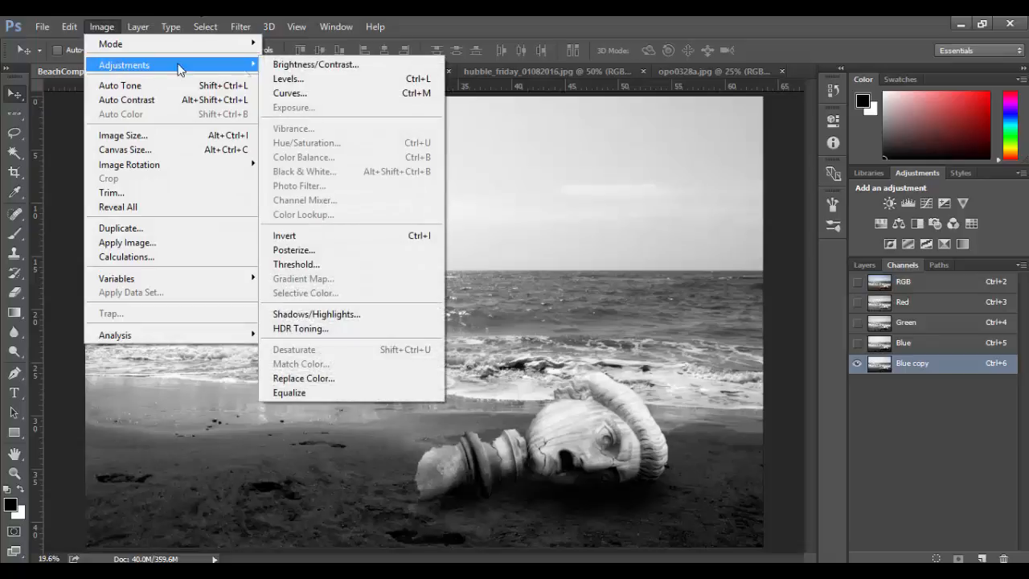
pyautogui.click(287, 80)
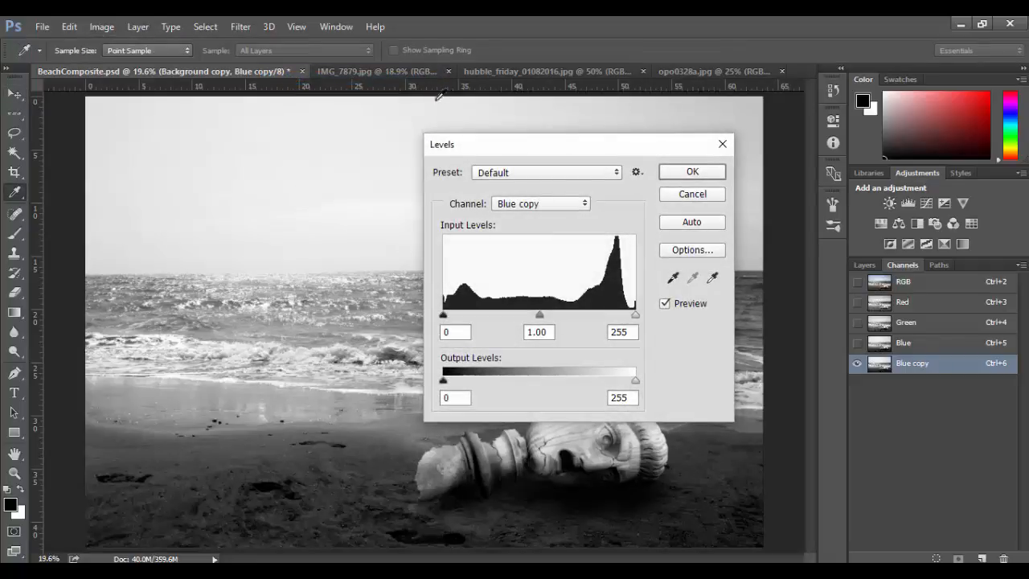
pyautogui.moveTo(482, 156); pyautogui.dragTo(219, 133)
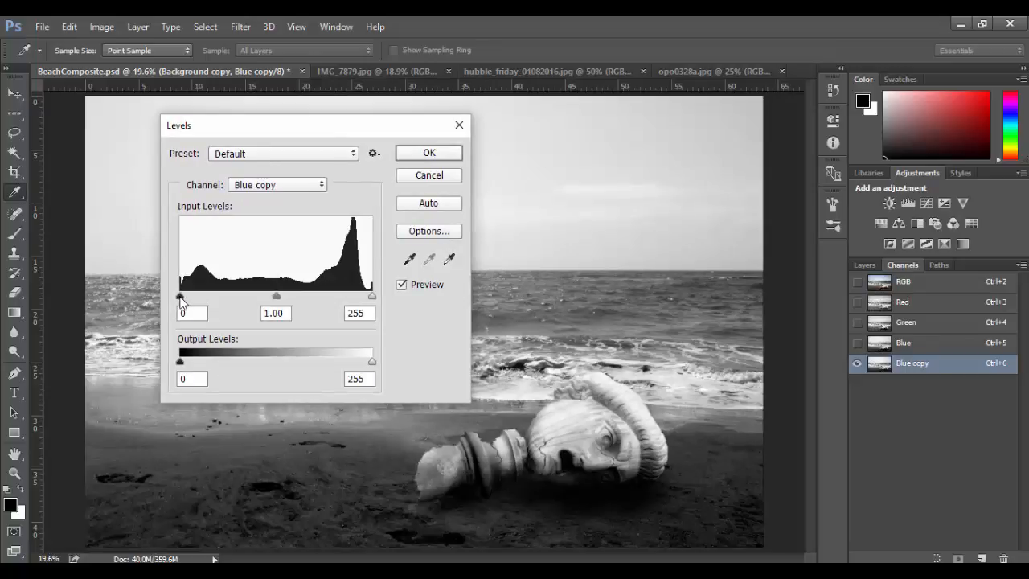
pyautogui.moveTo(180, 298); pyautogui.dragTo(239, 297)
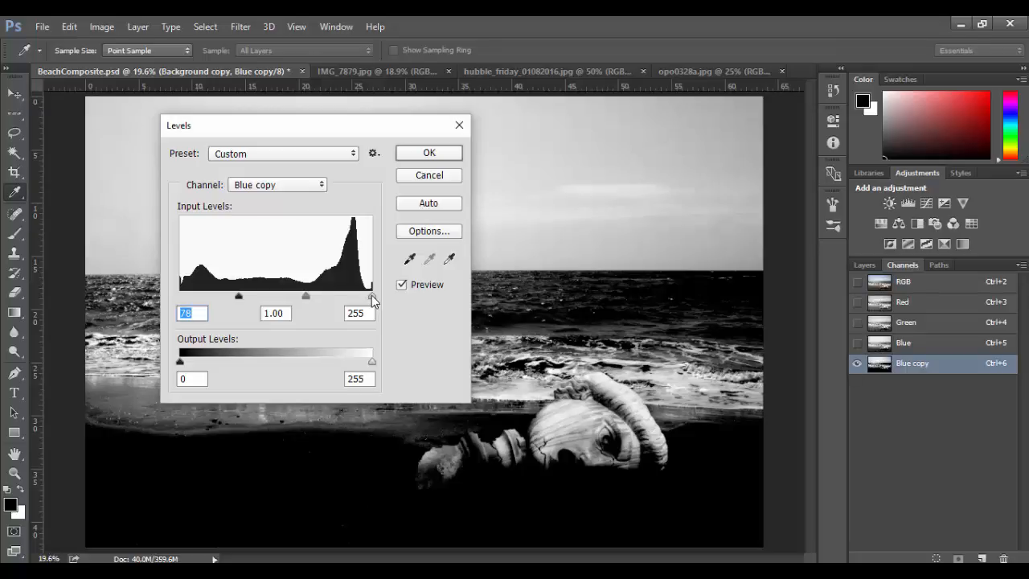
pyautogui.moveTo(371, 297); pyautogui.dragTo(302, 298)
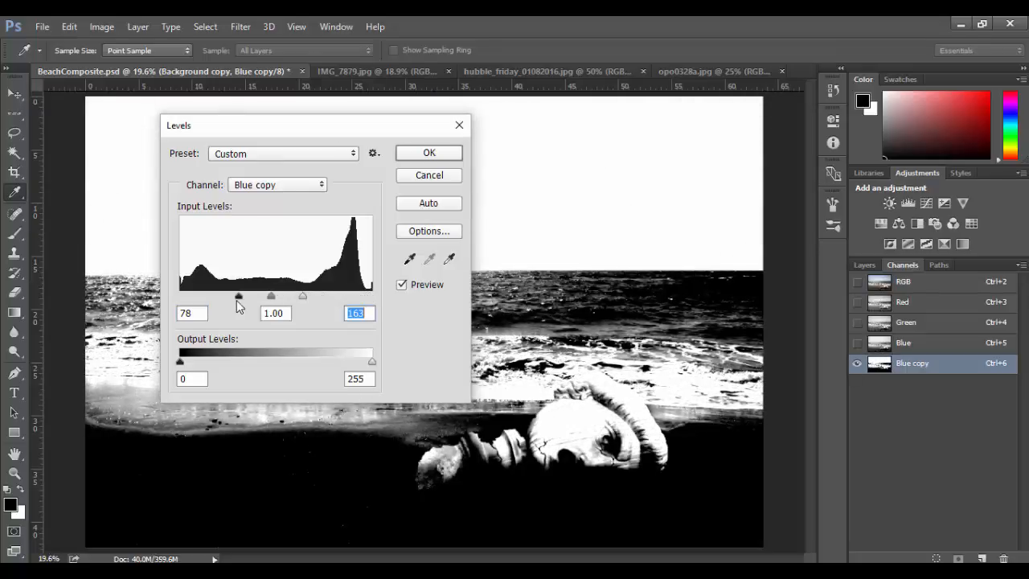
pyautogui.moveTo(238, 298); pyautogui.dragTo(288, 299)
pyautogui.moveTo(314, 126); pyautogui.dragTo(591, 207)
pyautogui.moveTo(562, 381)
pyautogui.mouseDown()
pyautogui.moveTo(589, 378)
pyautogui.moveTo(569, 378)
pyautogui.mouseUp()
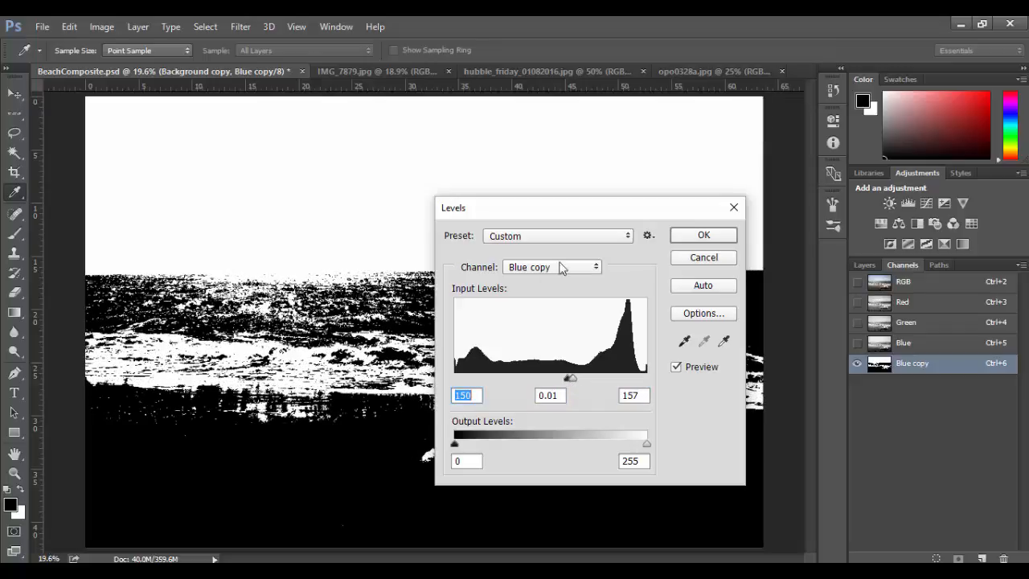
pyautogui.click(703, 234)
# Set up the Brush tool with a hard round 700 px tip at 100% hardness, Normal mode and 100% opacity.
pyautogui.press('v')
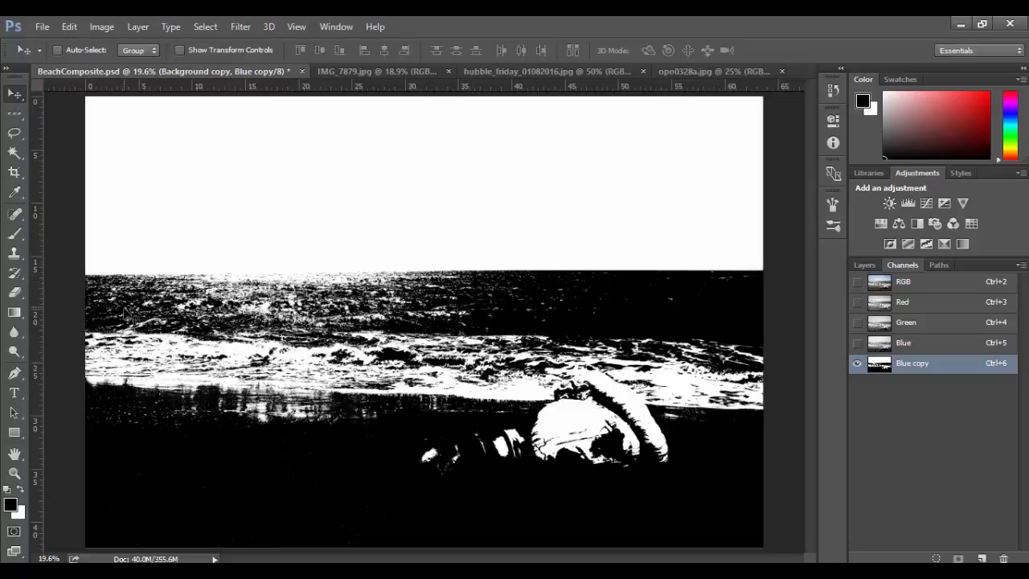
pyautogui.press('b')
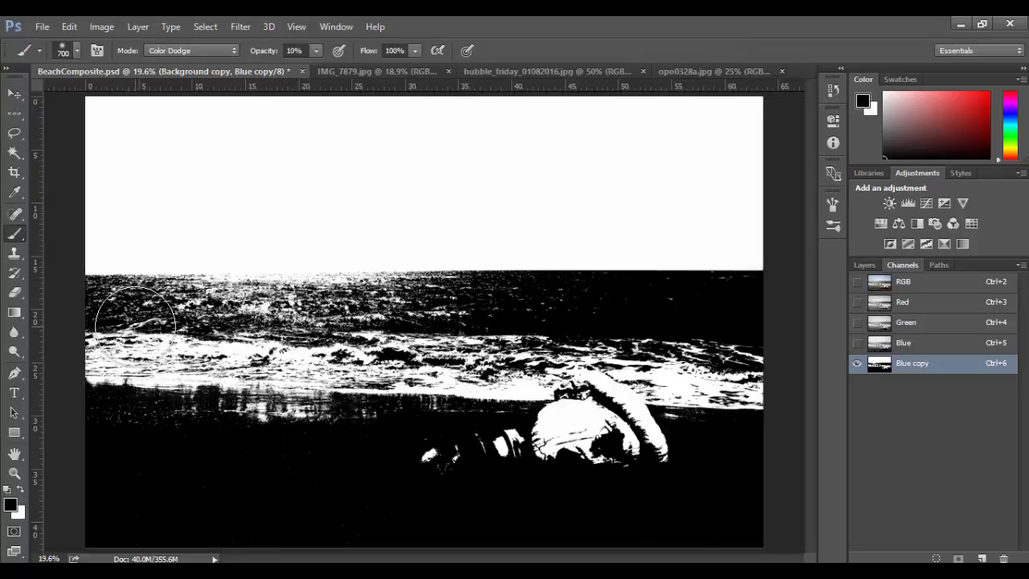
pyautogui.rightClick(148, 325)
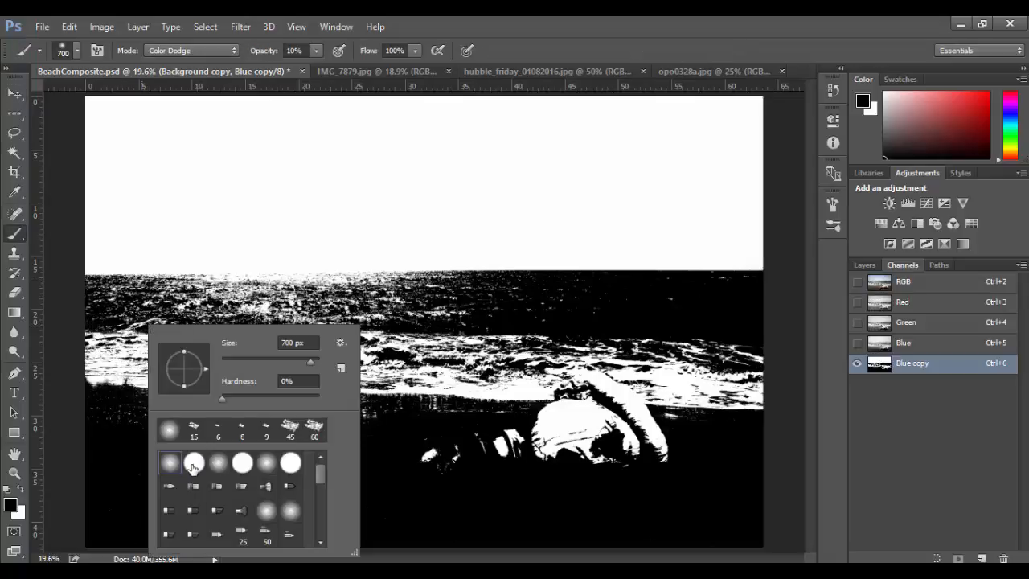
pyautogui.click(193, 465)
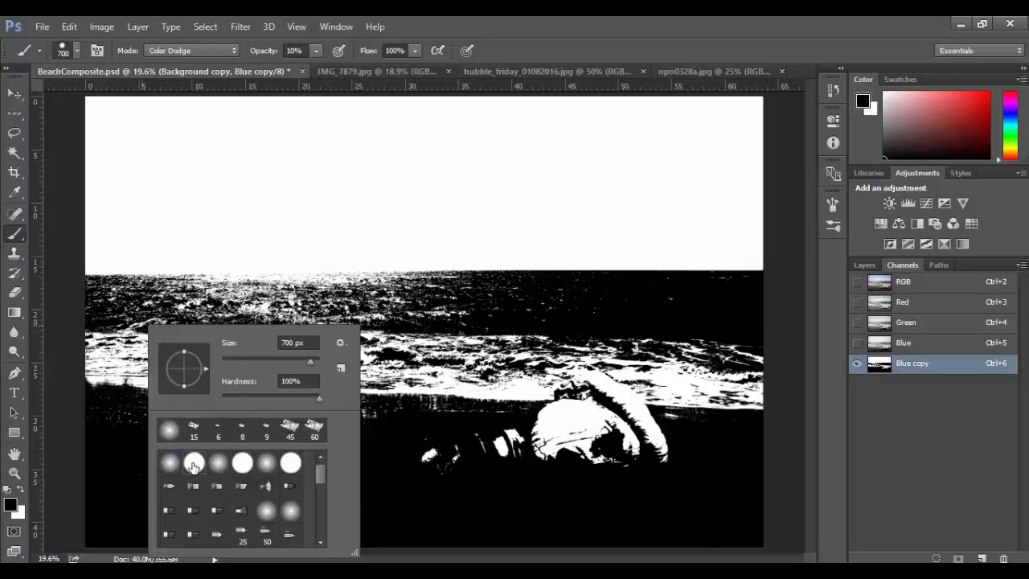
pyautogui.click(207, 53)
pyautogui.click(161, 60)
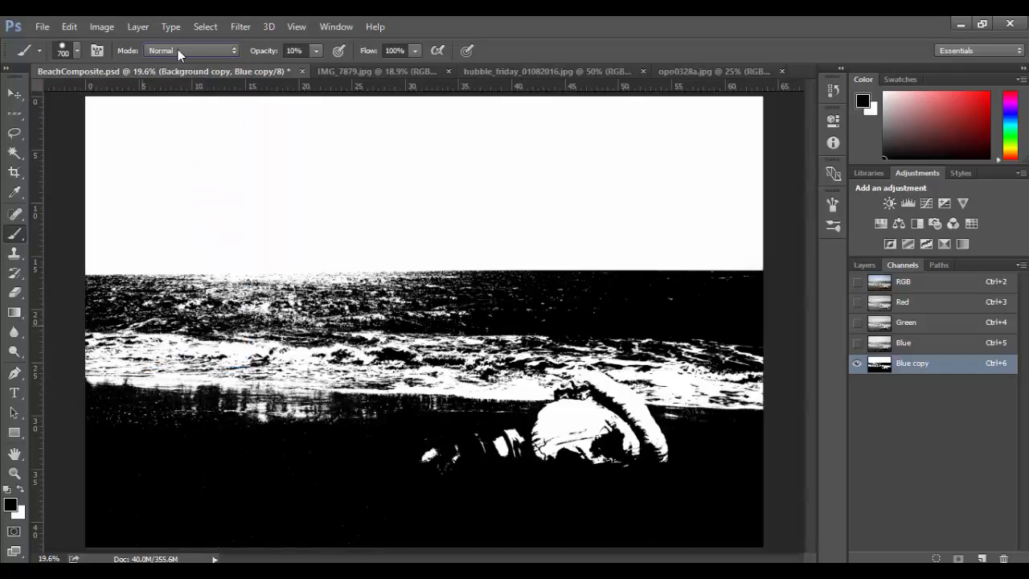
pyautogui.click(316, 49)
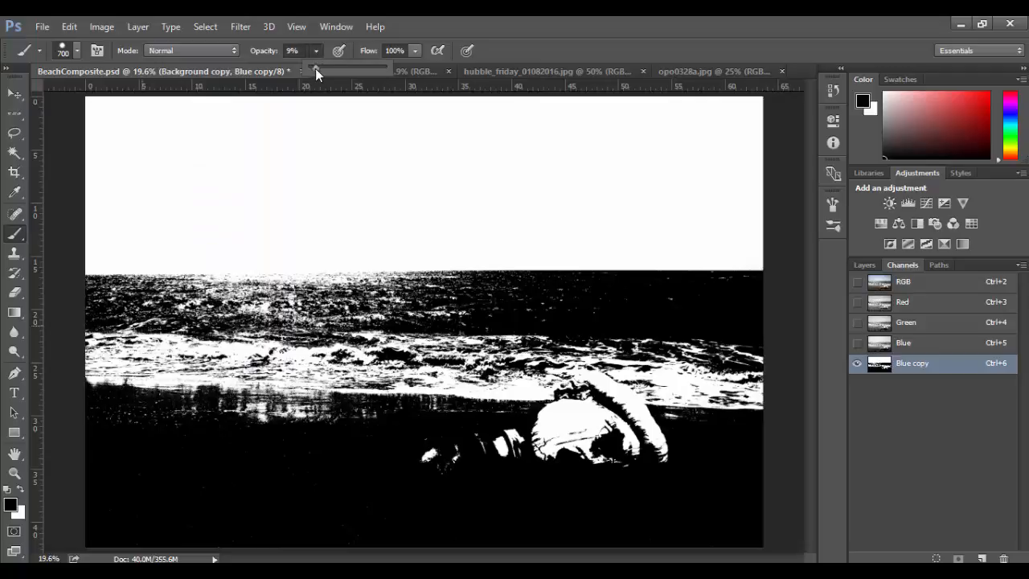
pyautogui.moveTo(316, 69); pyautogui.dragTo(396, 71)
pyautogui.click(550, 48)
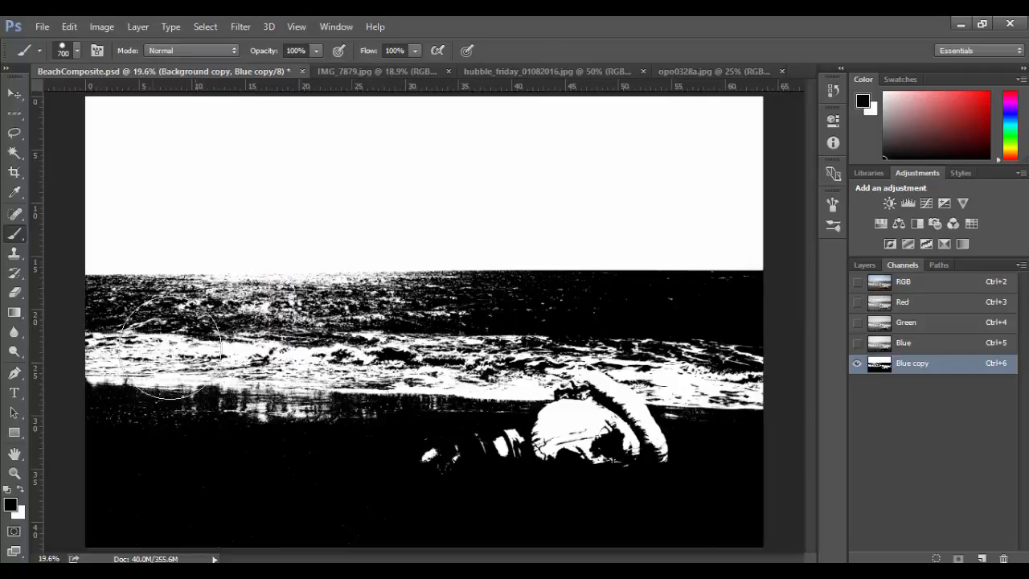
# Paint the sea, surf, sand and statue areas of the Blue copy channel solid black up to the horizon.
pyautogui.press('x')
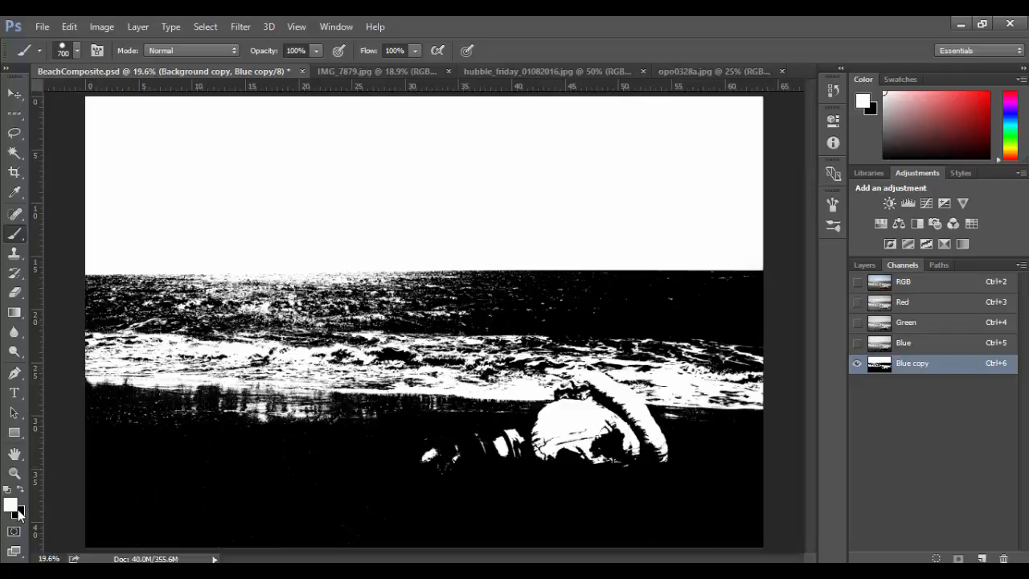
pyautogui.press('x')
pyautogui.click(90, 326)
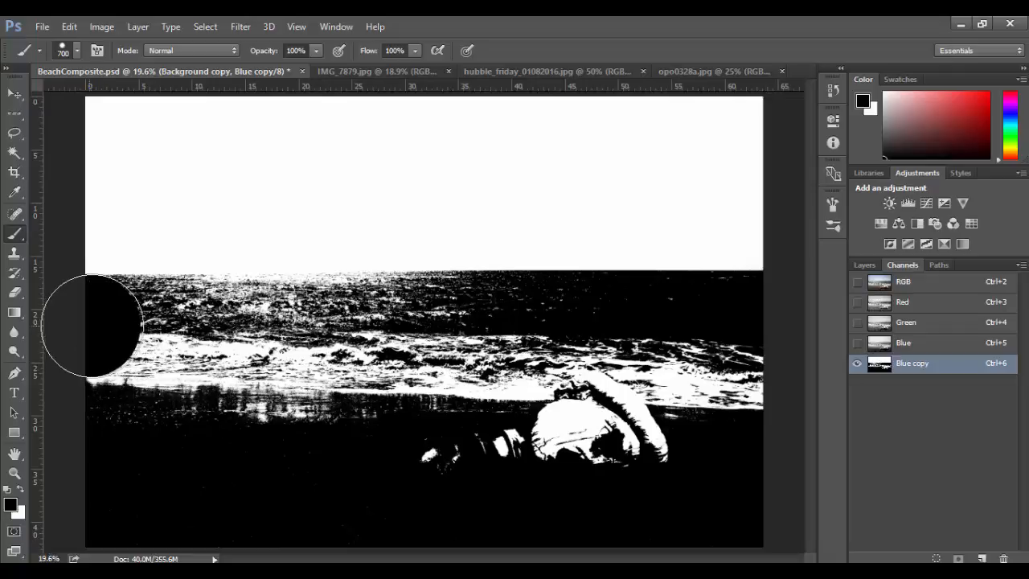
pyautogui.keyDown('shift'); pyautogui.click(550, 321); pyautogui.keyUp('shift')
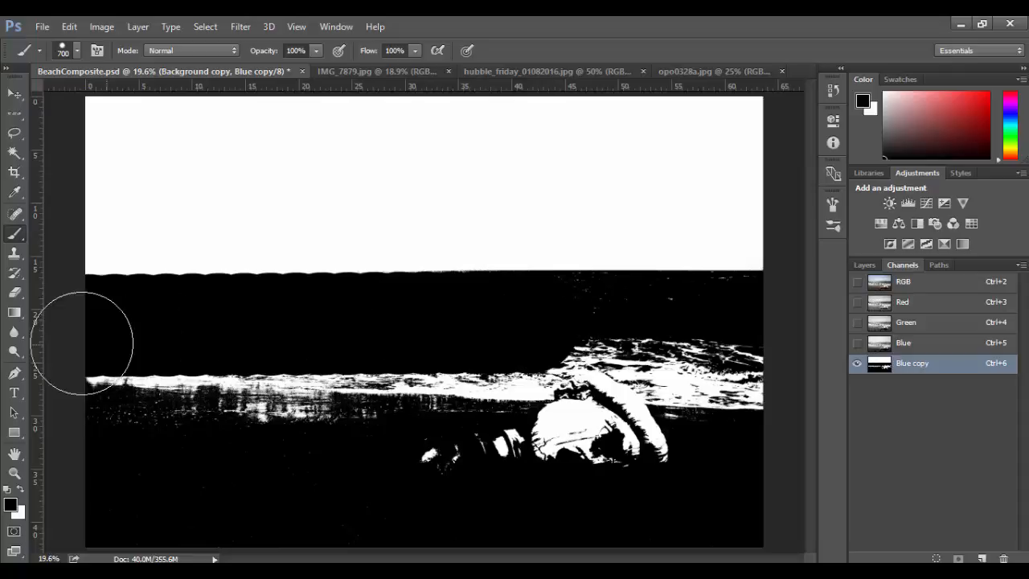
pyautogui.click(92, 374)
pyautogui.keyDown('shift'); pyautogui.click(667, 346); pyautogui.keyUp('shift')
pyautogui.moveTo(667, 346)
pyautogui.mouseDown()
pyautogui.moveTo(632, 425)
pyautogui.moveTo(260, 467)
pyautogui.mouseUp()
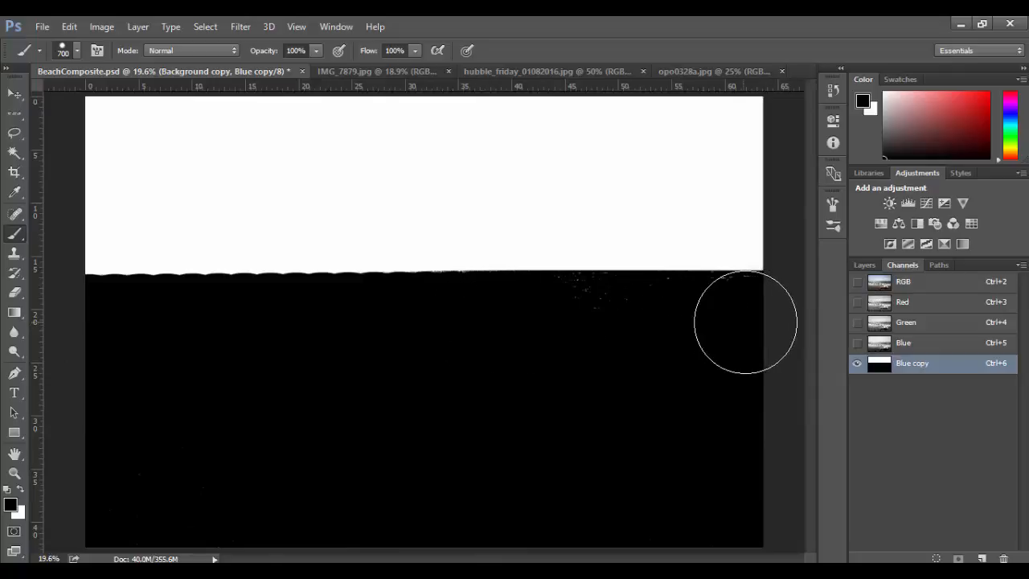
pyautogui.moveTo(765, 321); pyautogui.dragTo(759, 332)
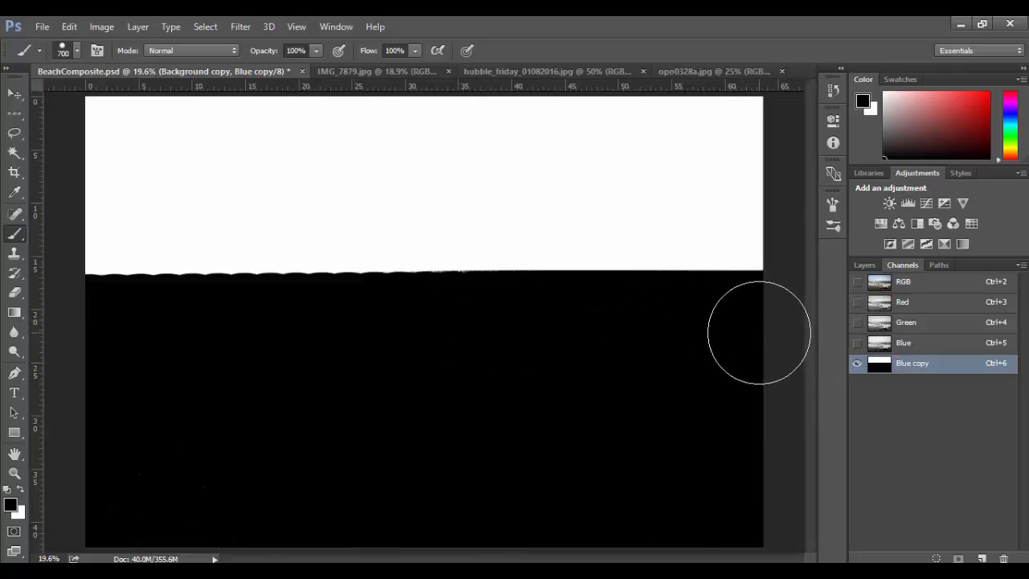
pyautogui.press('x')
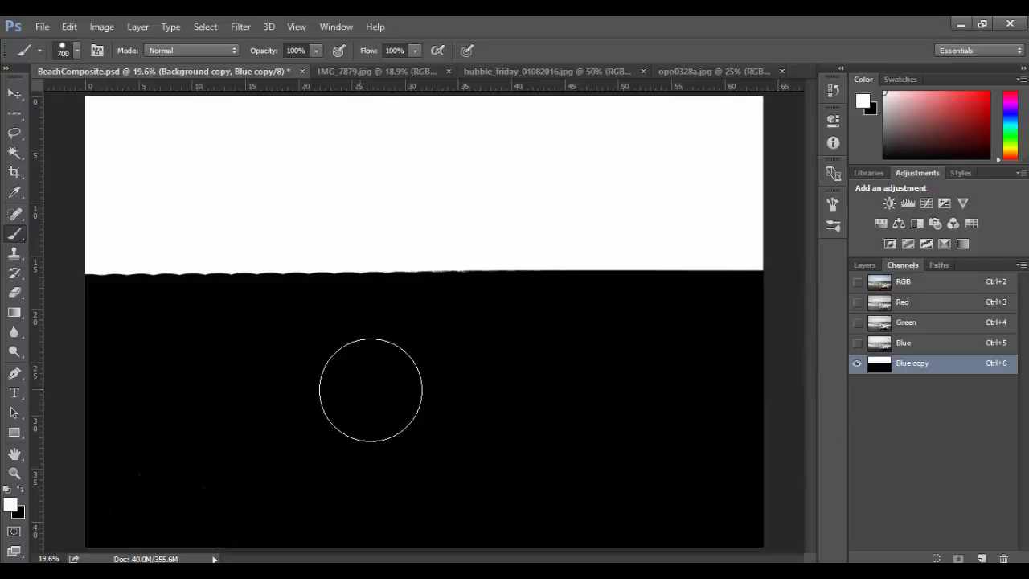
# Load the Blue copy channel's white sky as a selection and return to the full RGB composite and layers.
pyautogui.keyDown('ctrl'); pyautogui.click(882, 370); pyautogui.keyUp('ctrl')
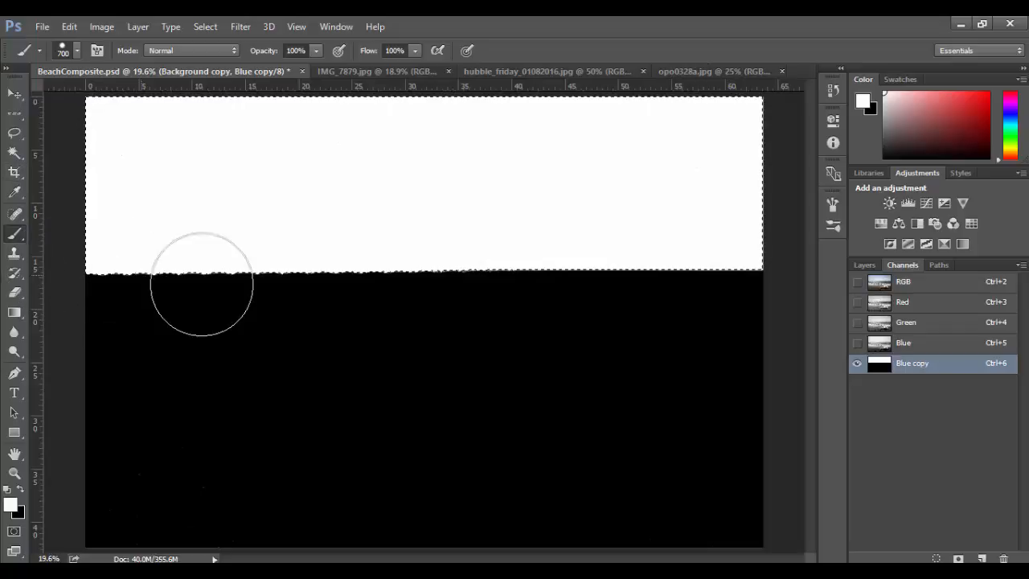
pyautogui.click(940, 288)
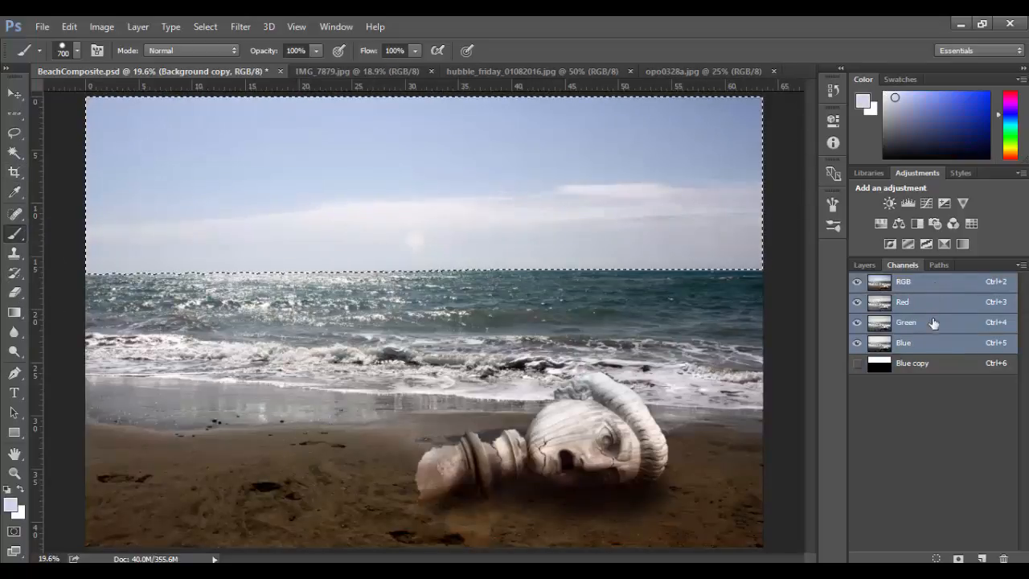
pyautogui.click(873, 265)
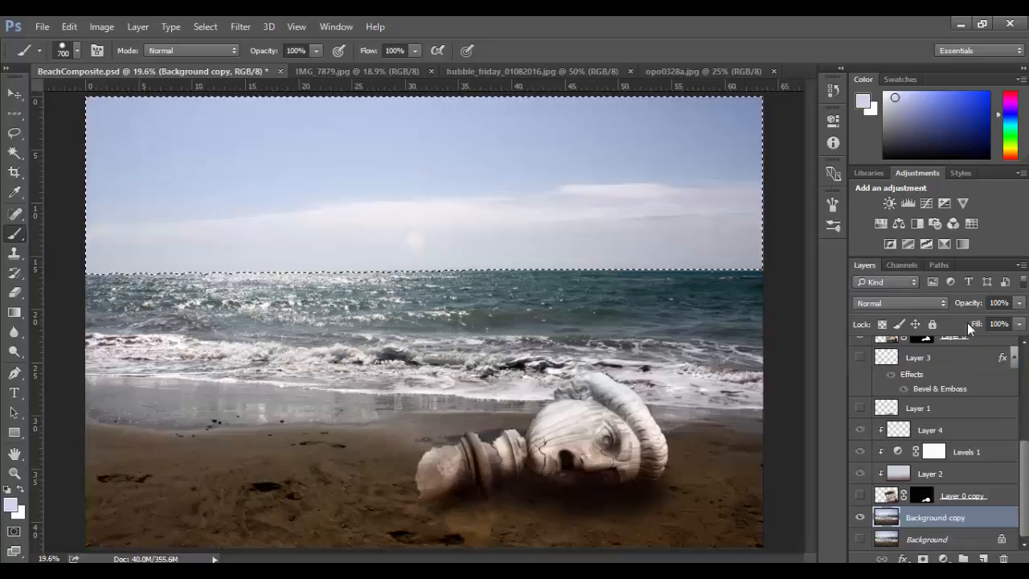
# Make the galaxy layer, Layer 14, visible and add a layer mask to it from the sky selection.
pyautogui.scroll(5, 988, 508)
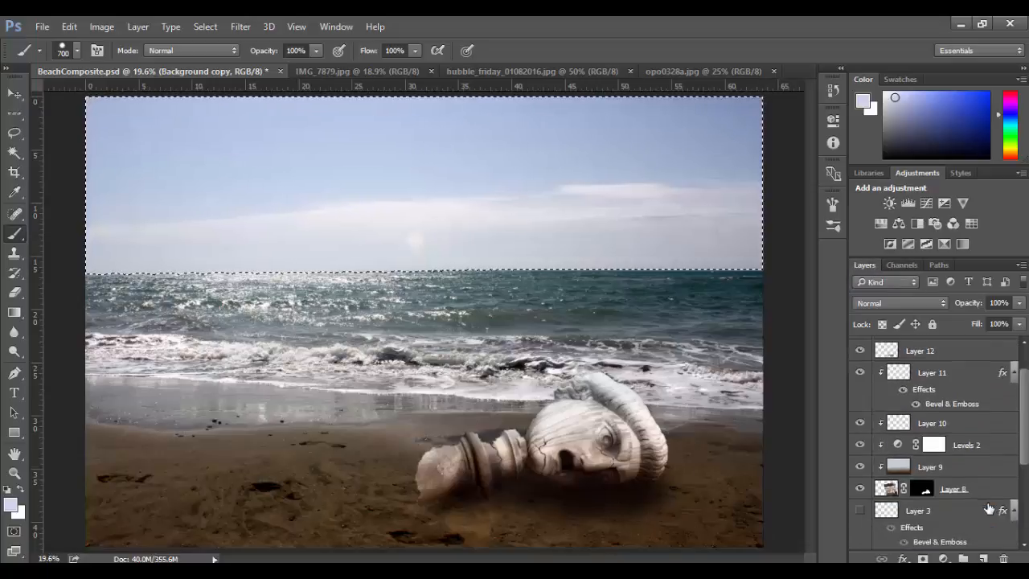
pyautogui.click(932, 348)
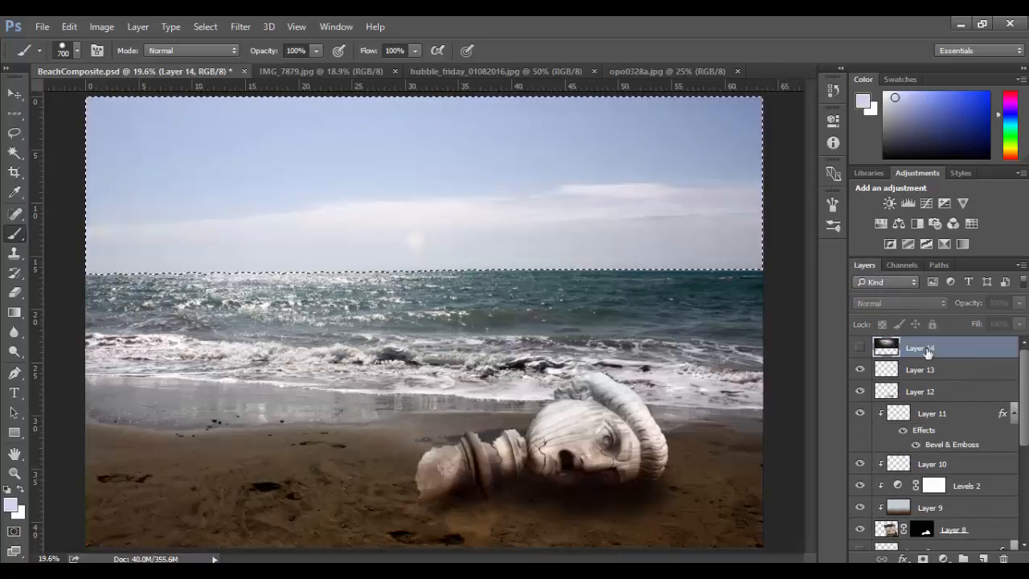
pyautogui.click(859, 348)
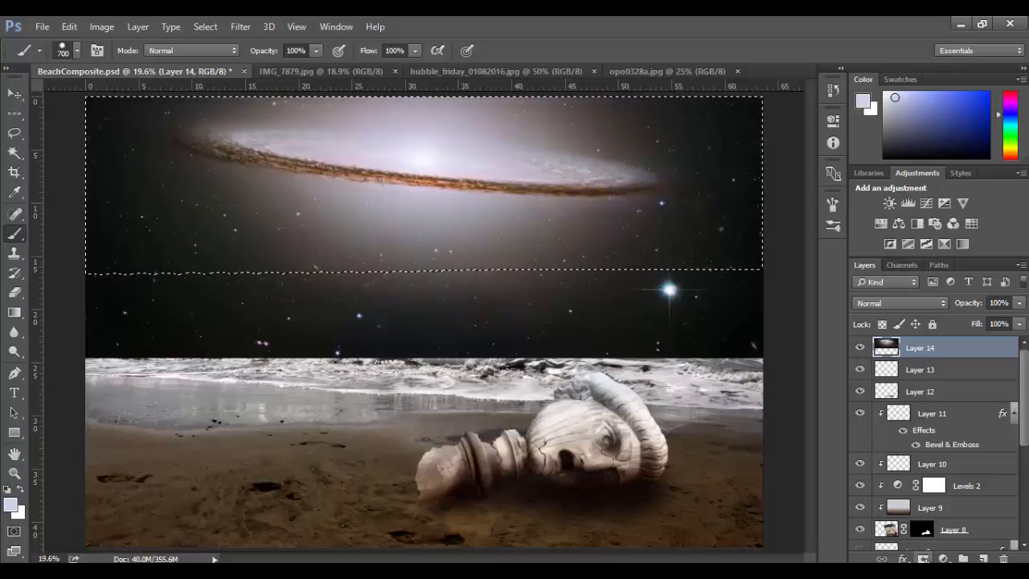
pyautogui.click(922, 559)
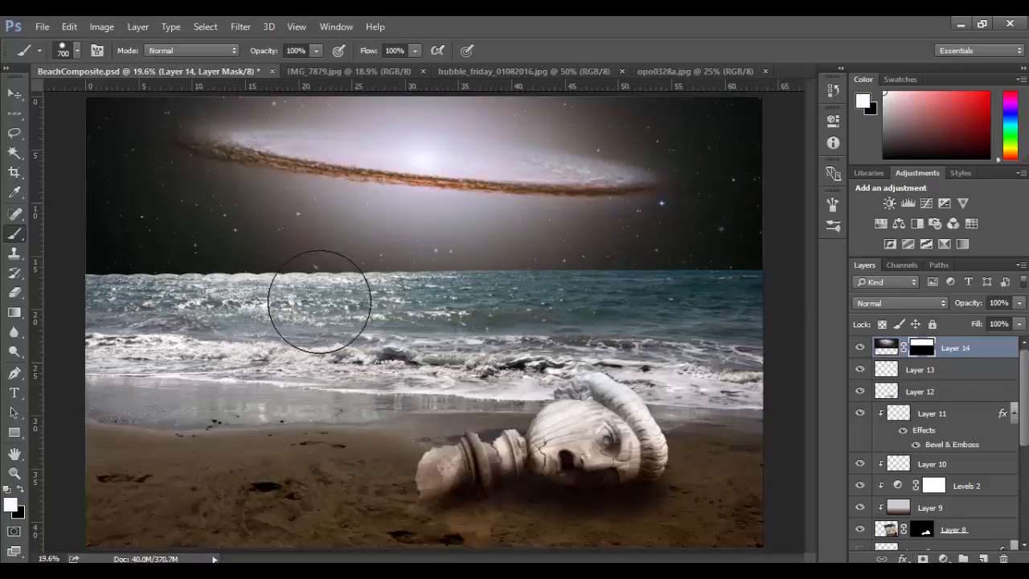
# Try to move the galaxy layer down together with its linked mask.
pyautogui.click(14, 95)
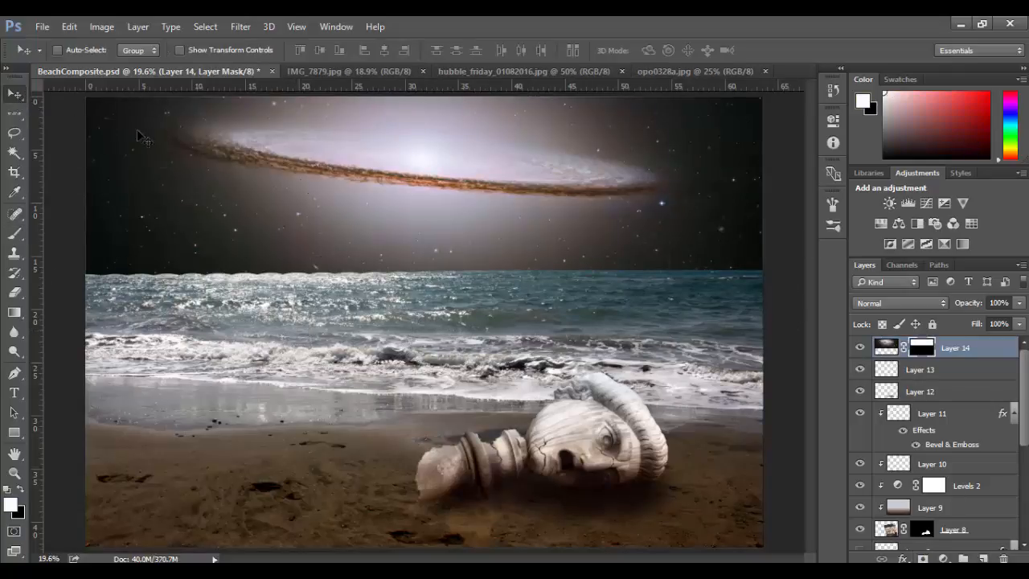
pyautogui.moveTo(452, 202); pyautogui.dragTo(452, 237)
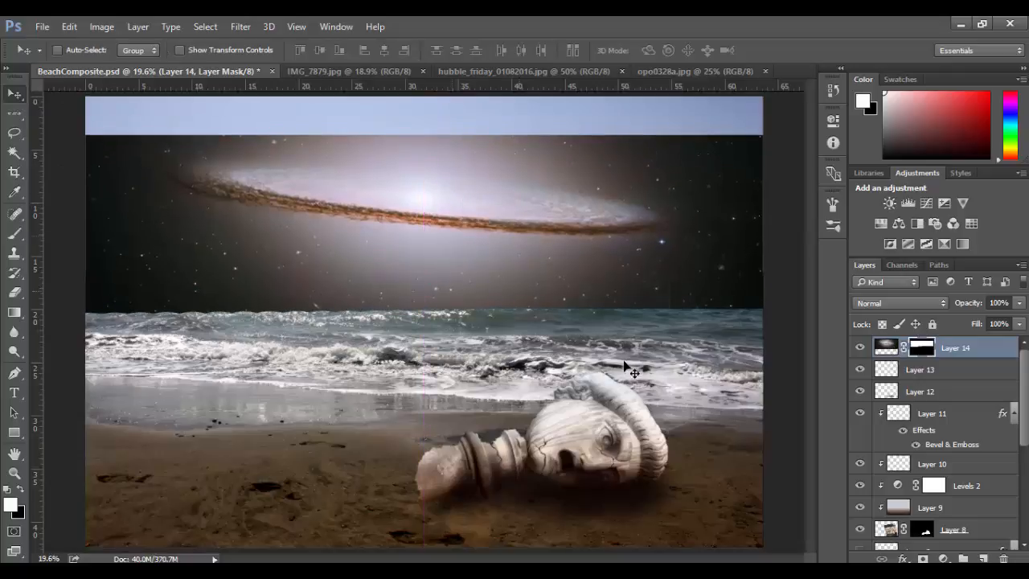
pyautogui.hotkey('ctrl', 'z')
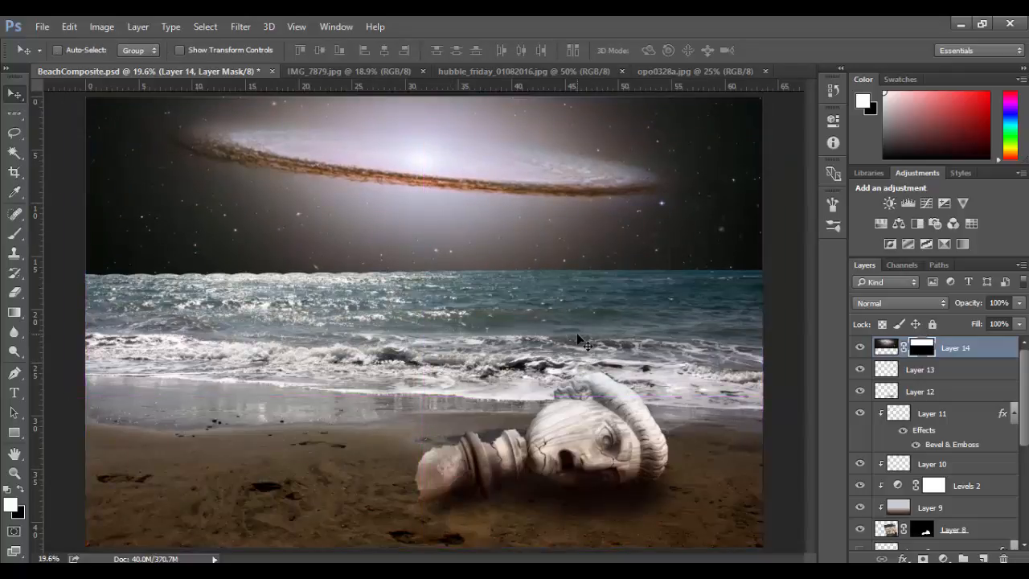
# Unlink Layer 14 from its mask and move only the galaxy image slightly down within the masked sky.
pyautogui.click(904, 349)
pyautogui.moveTo(507, 207); pyautogui.dragTo(487, 227)
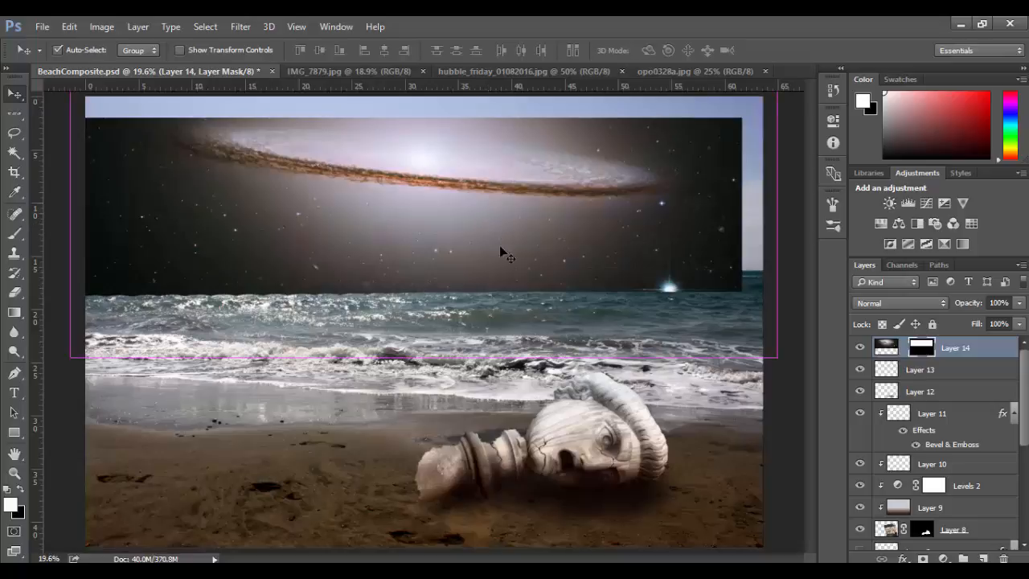
pyautogui.hotkey('ctrl', 'z')
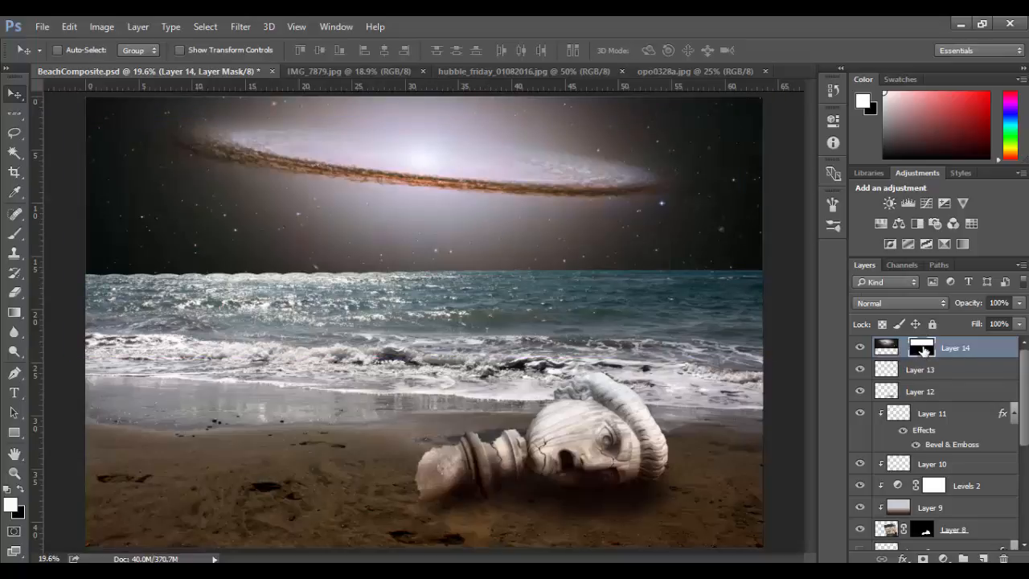
pyautogui.click(885, 348)
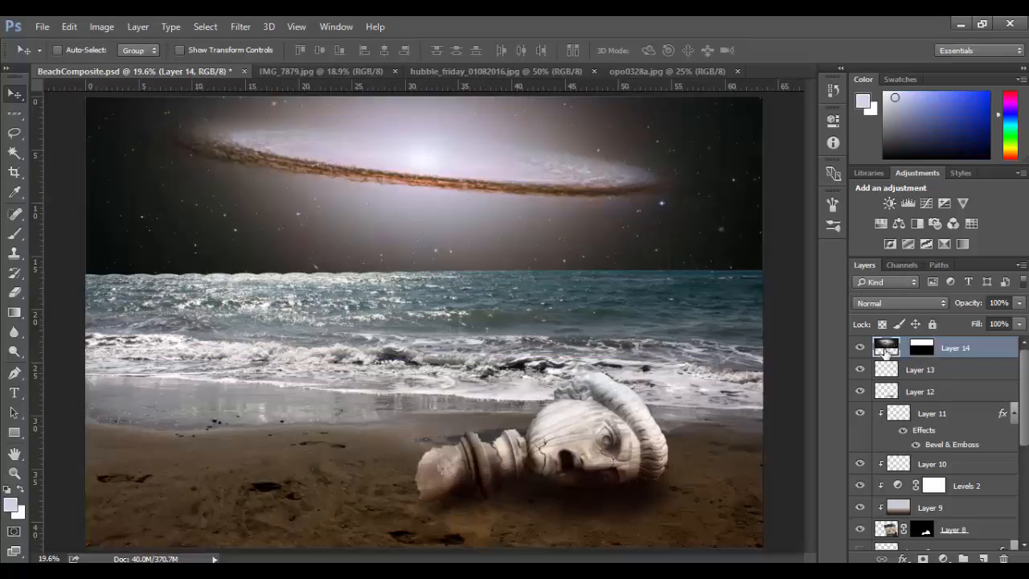
pyautogui.moveTo(526, 218); pyautogui.dragTo(530, 245)
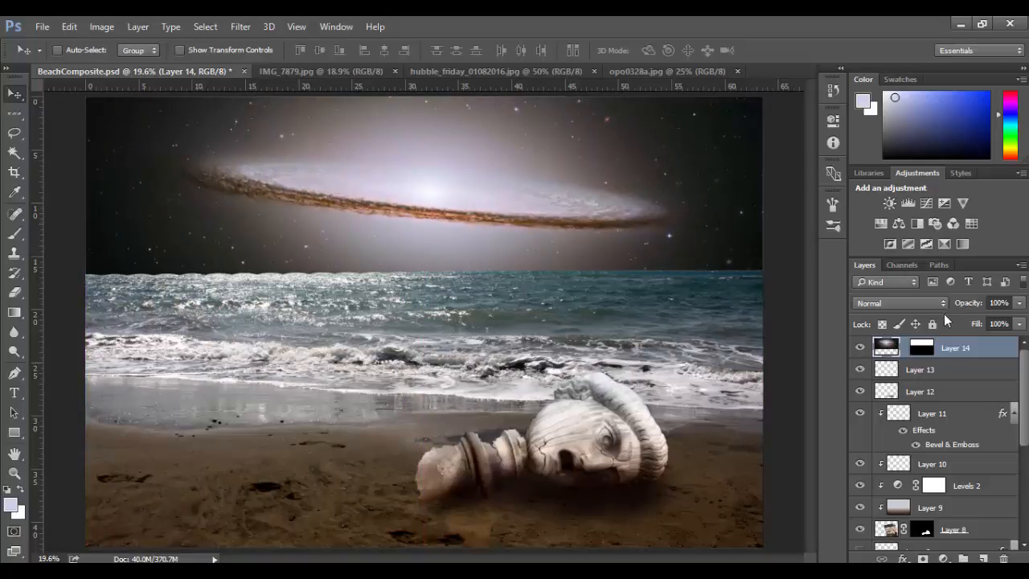
# Set Layer 14's blend mode to Overlay and its opacity to 75%.
pyautogui.click(897, 304)
pyautogui.click(878, 157)
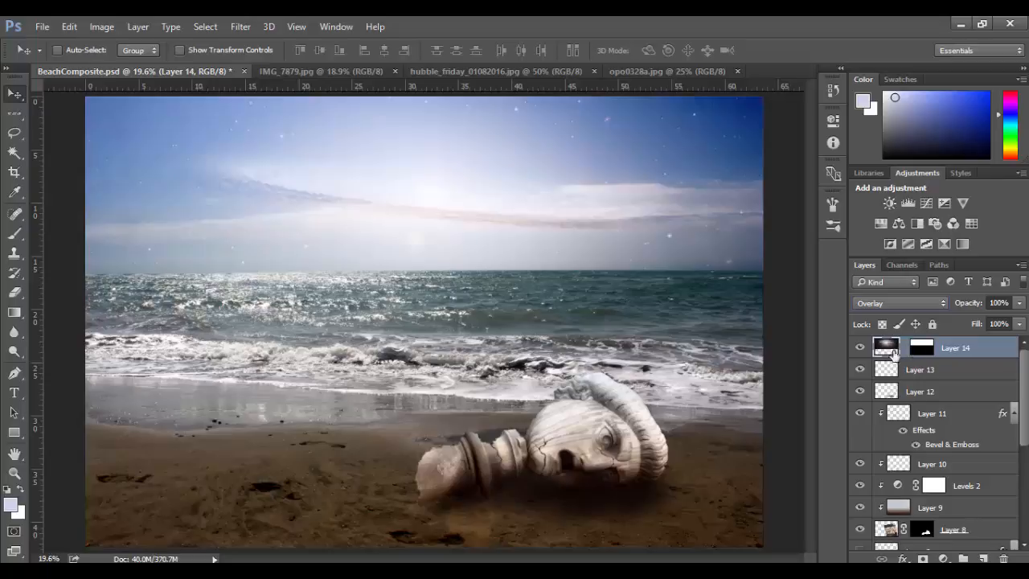
pyautogui.click(1018, 308)
pyautogui.moveTo(1018, 321); pyautogui.dragTo(998, 323)
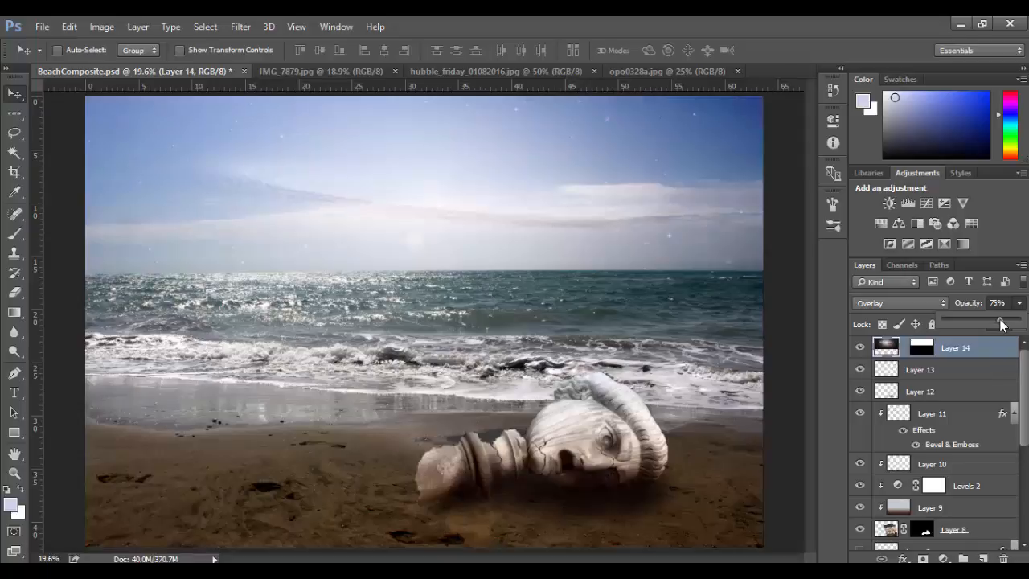
# Apply a slight feather to Layer 14's mask to soften the edge along the horizon.
pyautogui.click(926, 347)
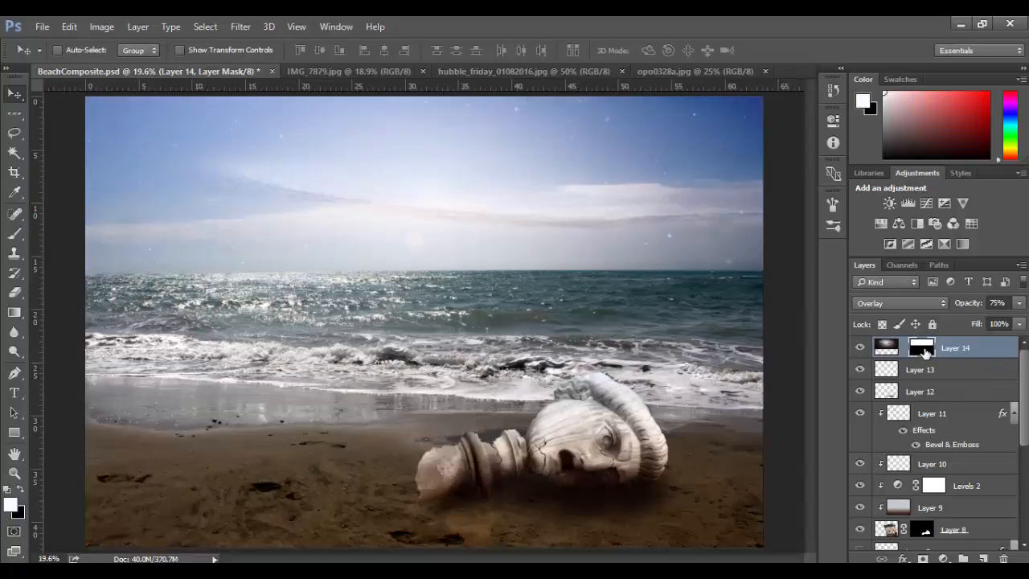
pyautogui.doubleClick(924, 348)
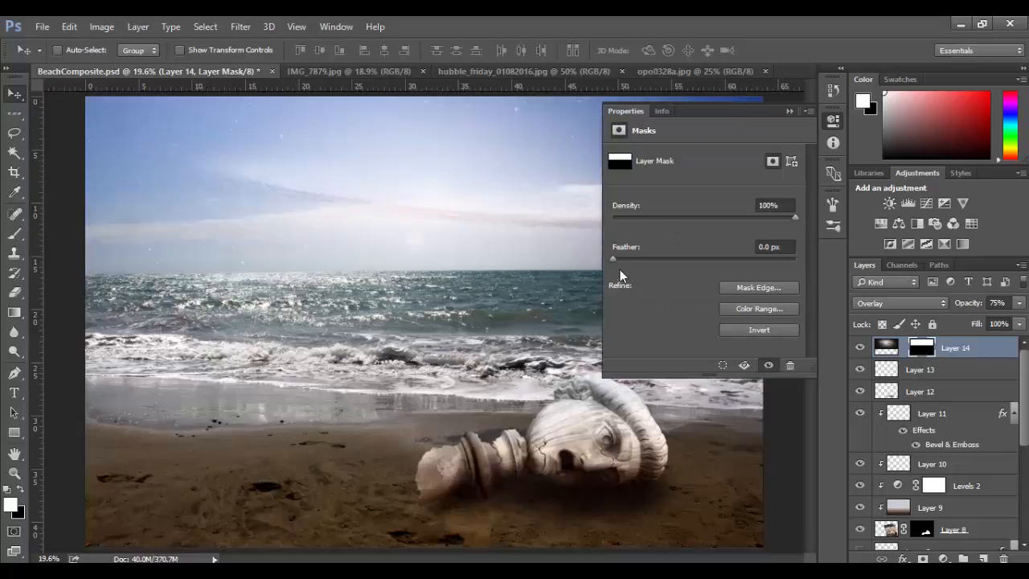
pyautogui.moveTo(614, 261); pyautogui.dragTo(621, 260)
pyautogui.click(788, 112)
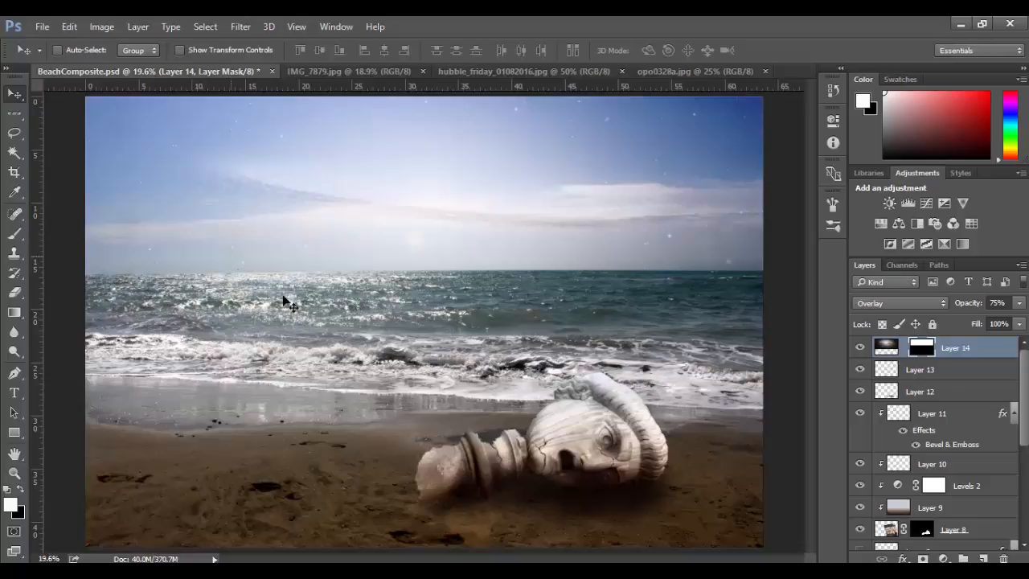
# Compare the sky with the galaxy layer hidden and shown.
pyautogui.click(860, 348)
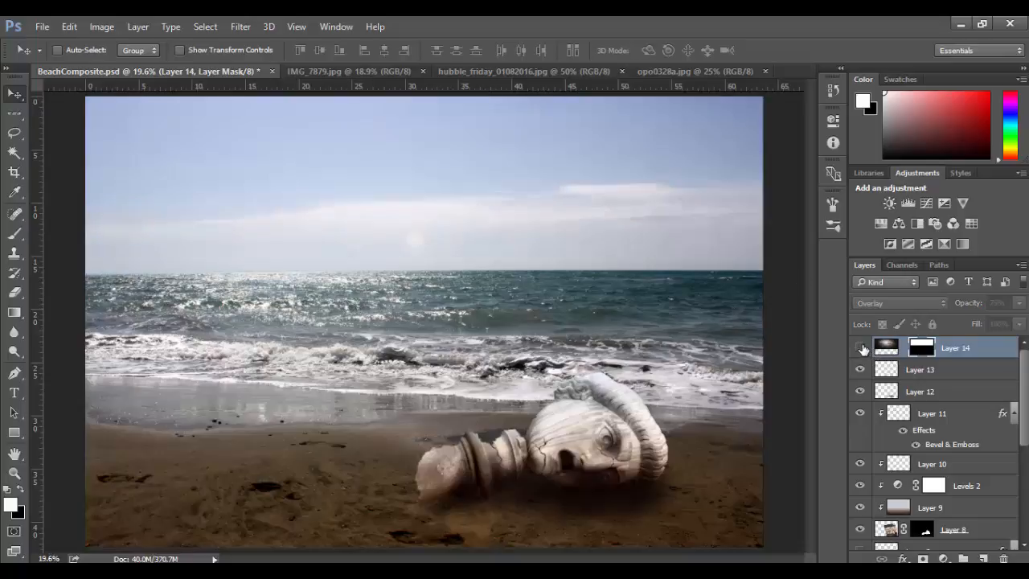
pyautogui.click(860, 348)
pyautogui.click(860, 348)
pyautogui.click(860, 348)
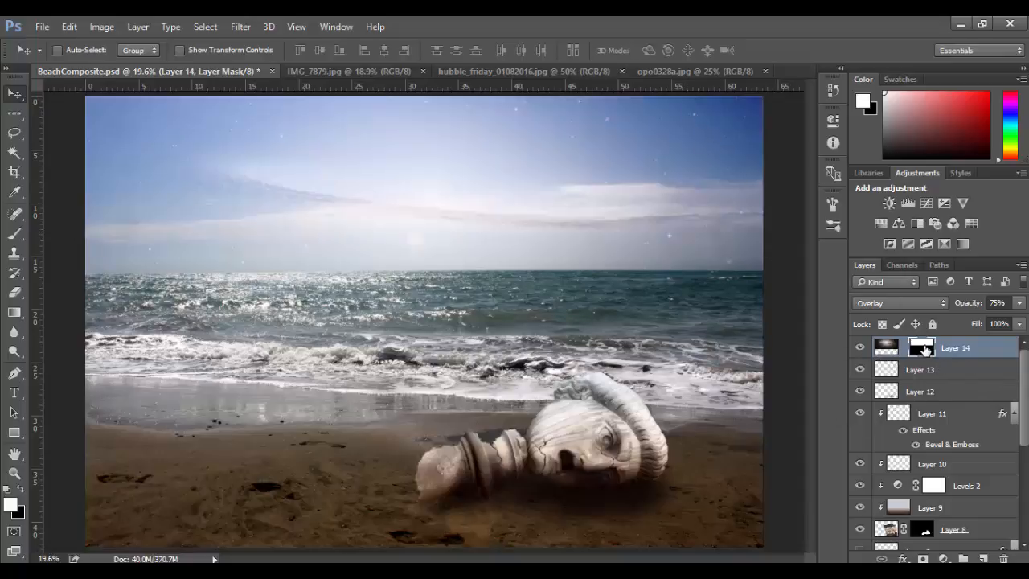
# Try to mask out a star in the upper sky with a black 150 px brush on Layer 14's mask.
pyautogui.press('b')
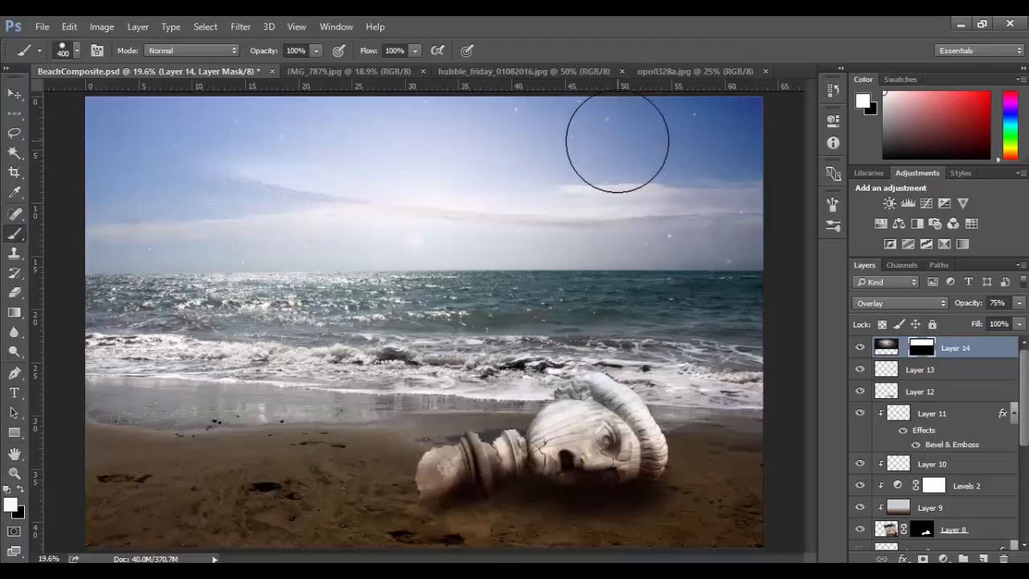
pyautogui.press('x')
pyautogui.press('[')
pyautogui.press('[')
pyautogui.press('[')
pyautogui.press('[')
pyautogui.press('[')
pyautogui.press('[')
pyautogui.click(614, 115)
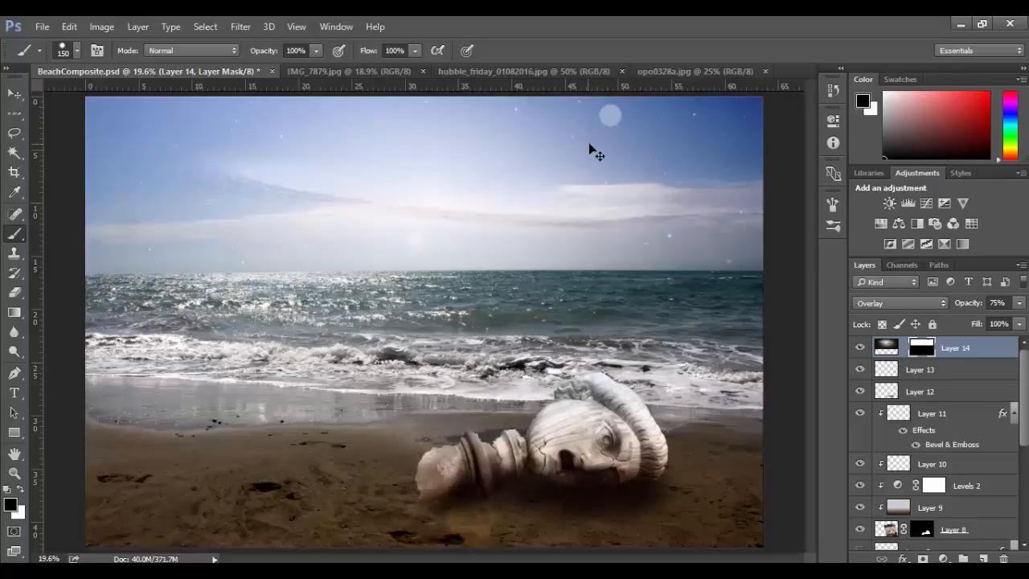
pyautogui.hotkey('ctrl', 'z')
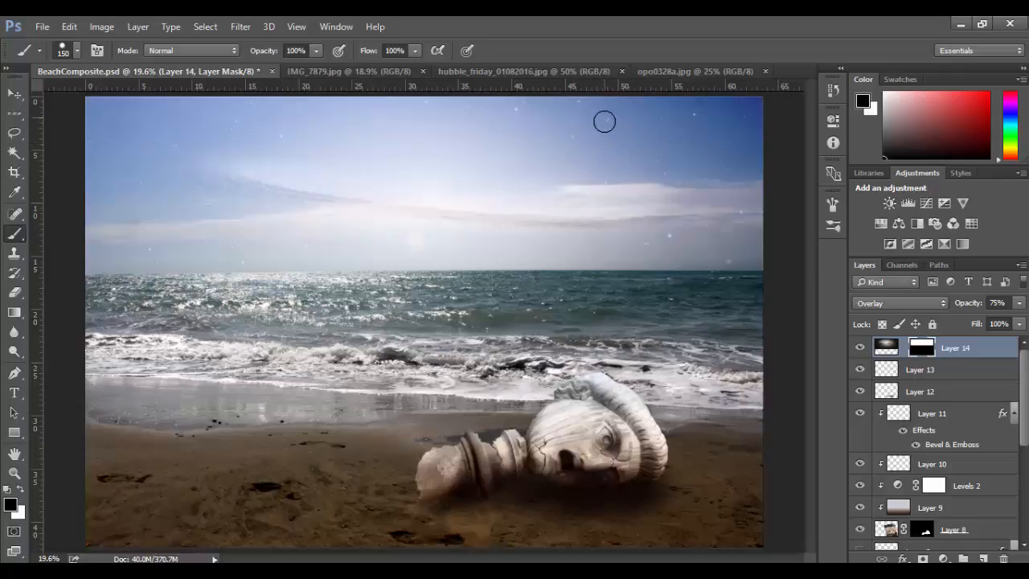
# Switch to the Spot Healing Brush and target Layer 14's image instead of its mask.
pyautogui.click(14, 192)
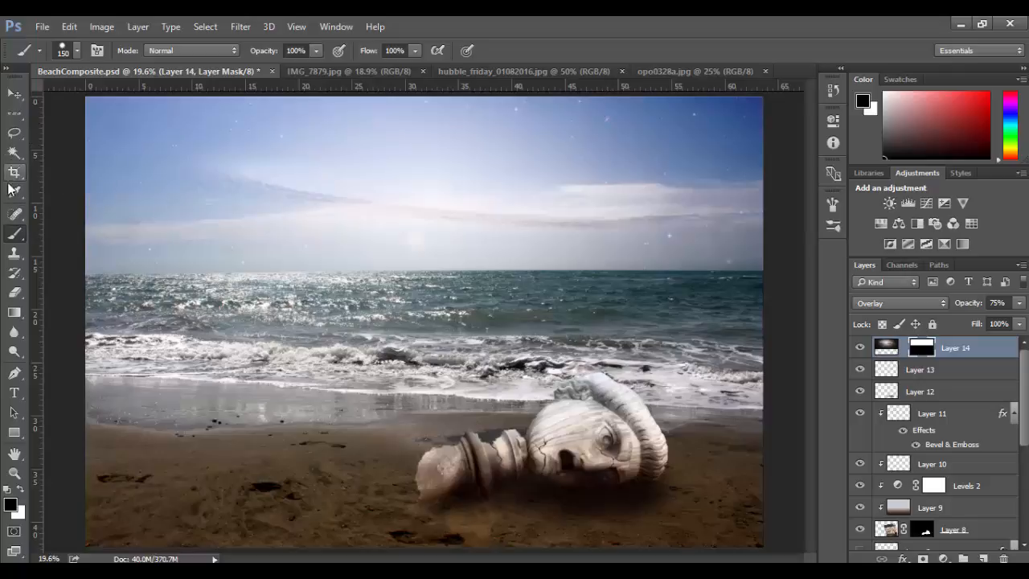
pyautogui.click(14, 213)
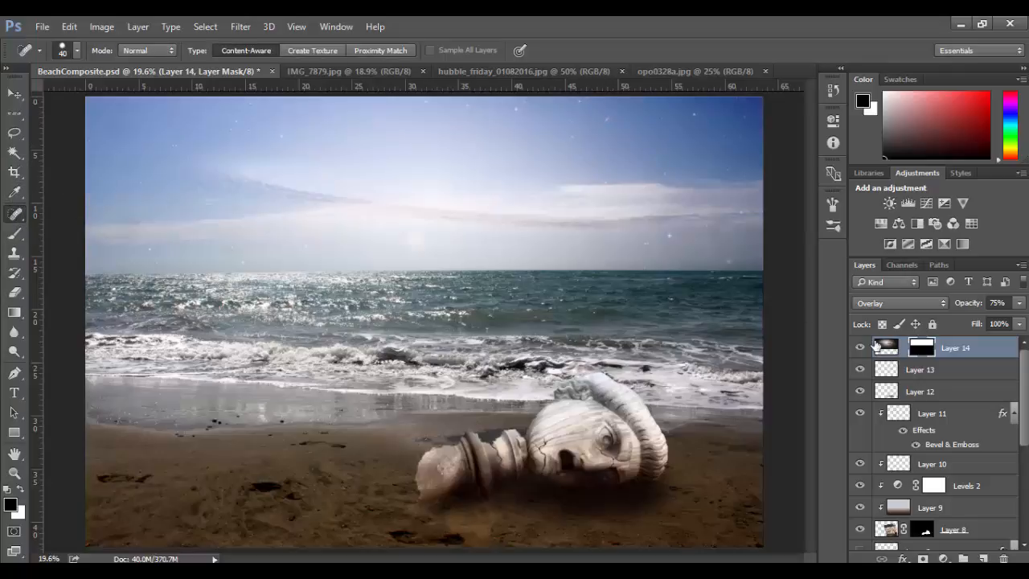
pyautogui.click(878, 345)
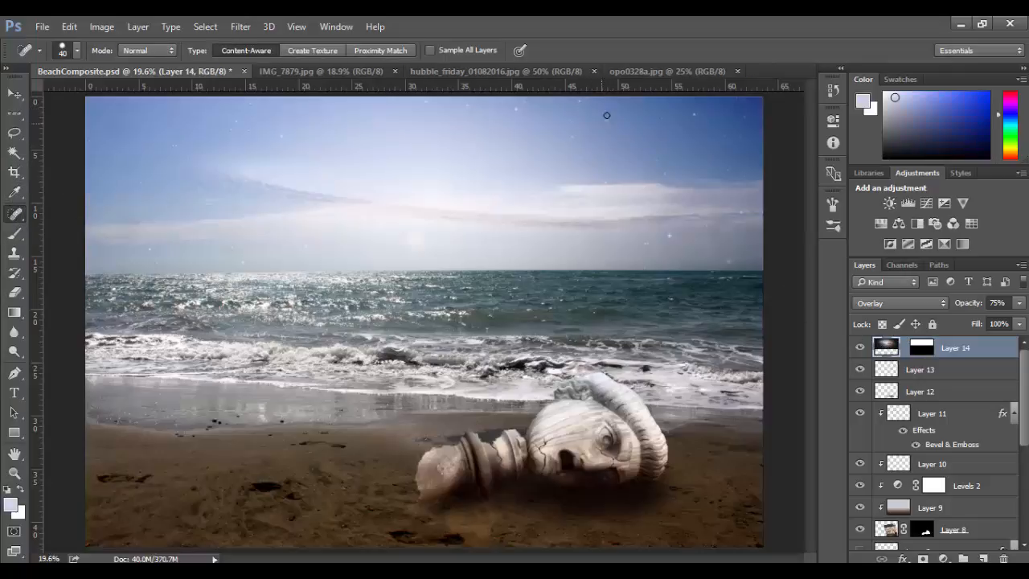
# Duplicate Layer 14 as Layer 14 copy and hide the original Layer 14.
pyautogui.rightClick(974, 344)
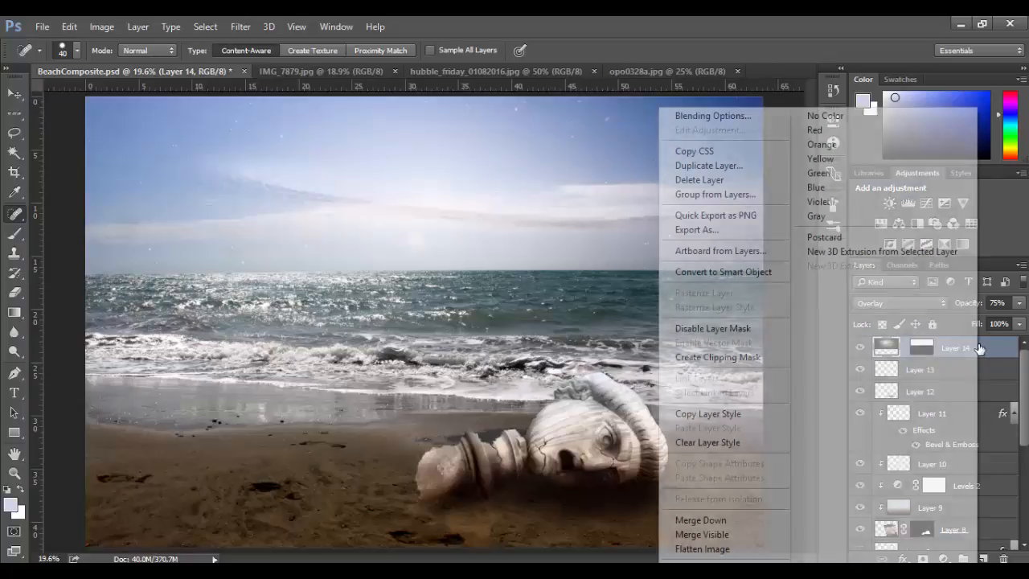
pyautogui.click(745, 175)
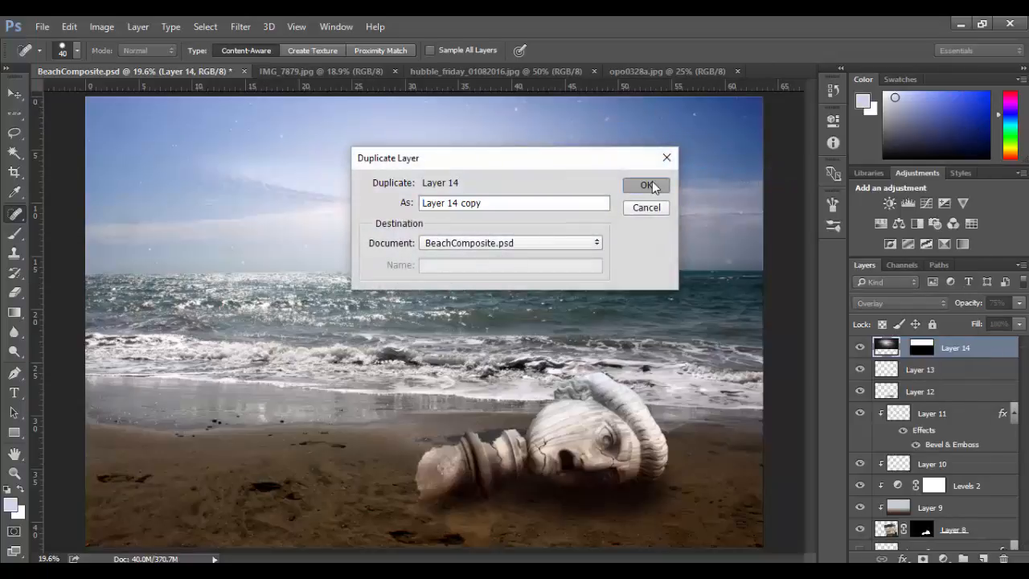
pyautogui.click(653, 185)
pyautogui.click(859, 369)
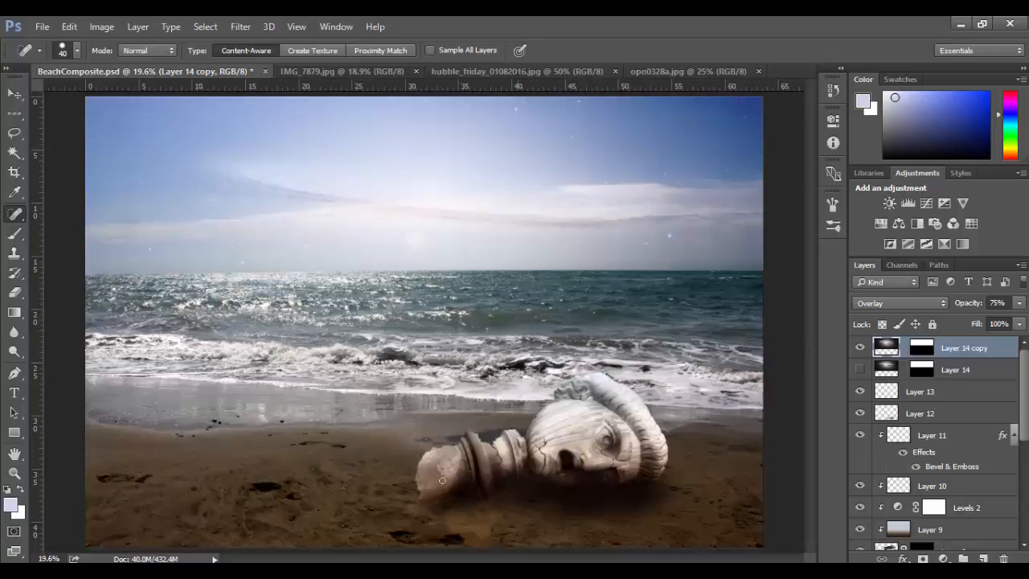
# Add a new layer above Layer 14 copy and fill it with 50% Gray in Normal mode at 100% opacity.
pyautogui.press('z')
pyautogui.moveTo(475, 366)
pyautogui.mouseDown()
pyautogui.moveTo(438, 364)
pyautogui.moveTo(459, 363)
pyautogui.mouseUp()
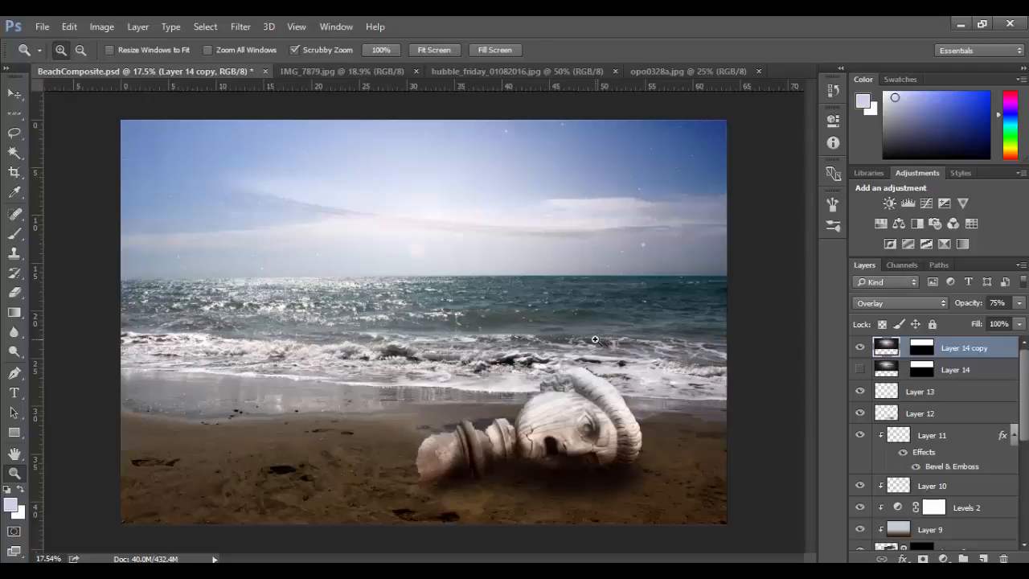
pyautogui.click(983, 559)
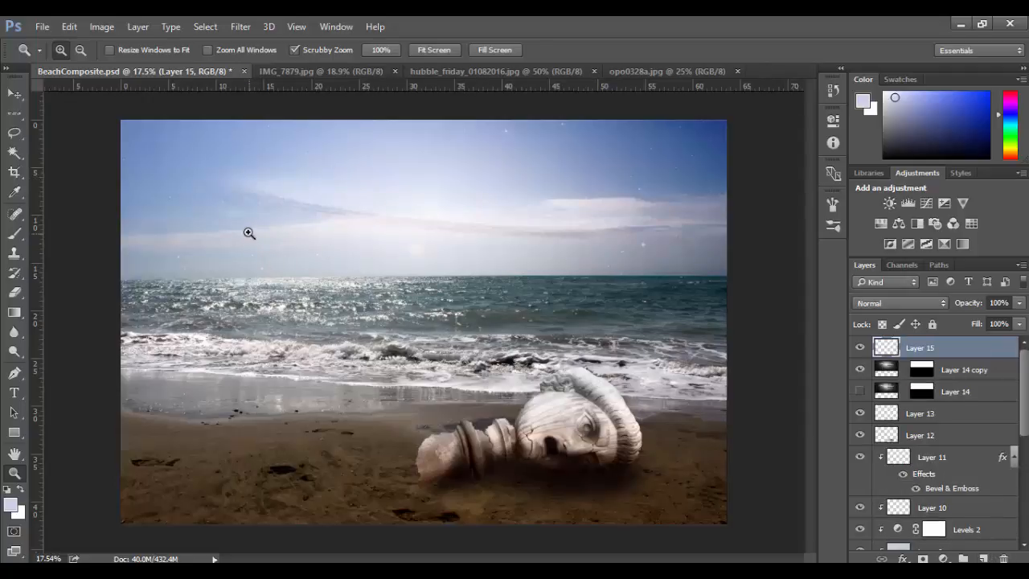
pyautogui.click(70, 28)
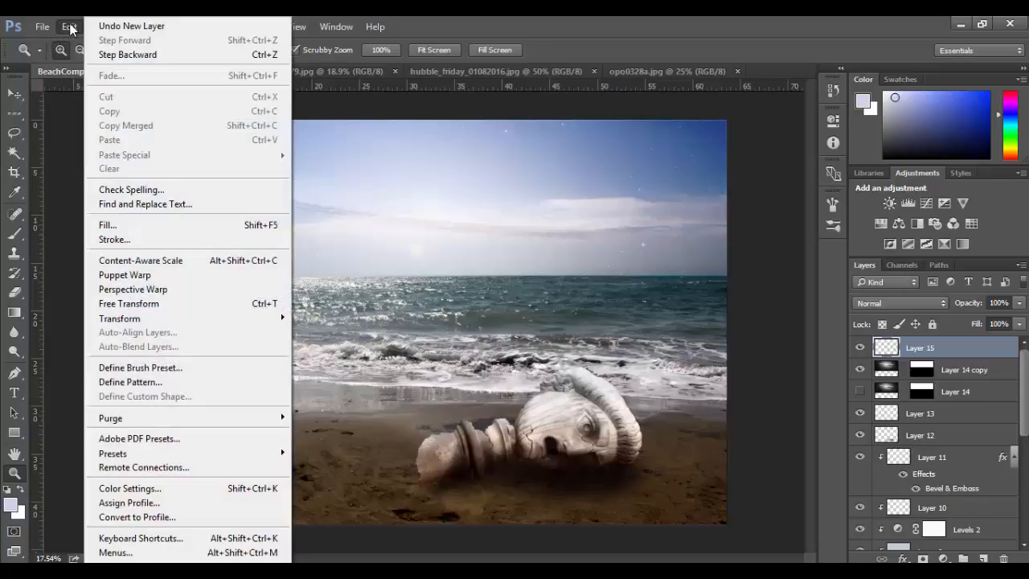
pyautogui.click(106, 223)
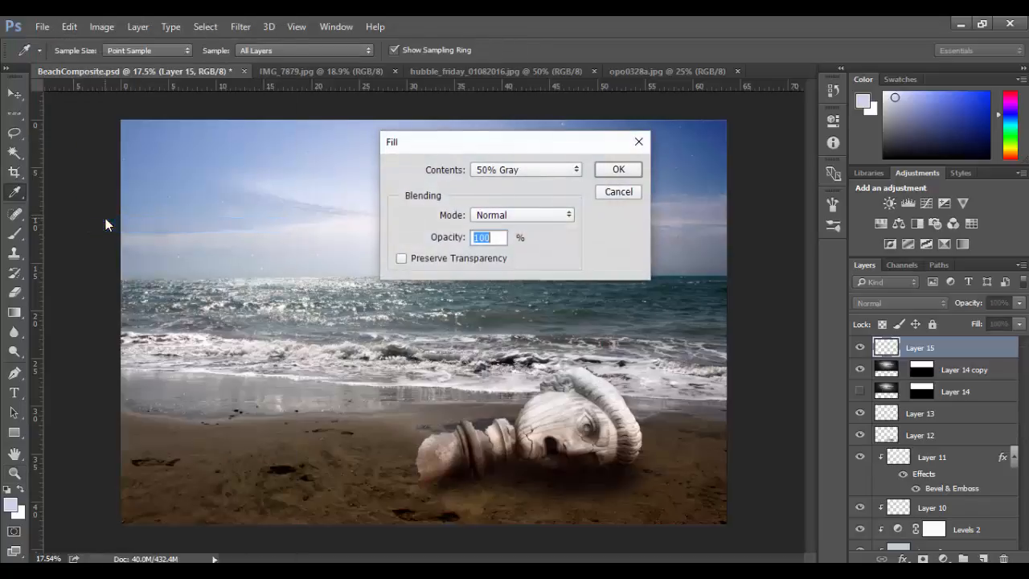
pyautogui.click(502, 171)
pyautogui.click(504, 185)
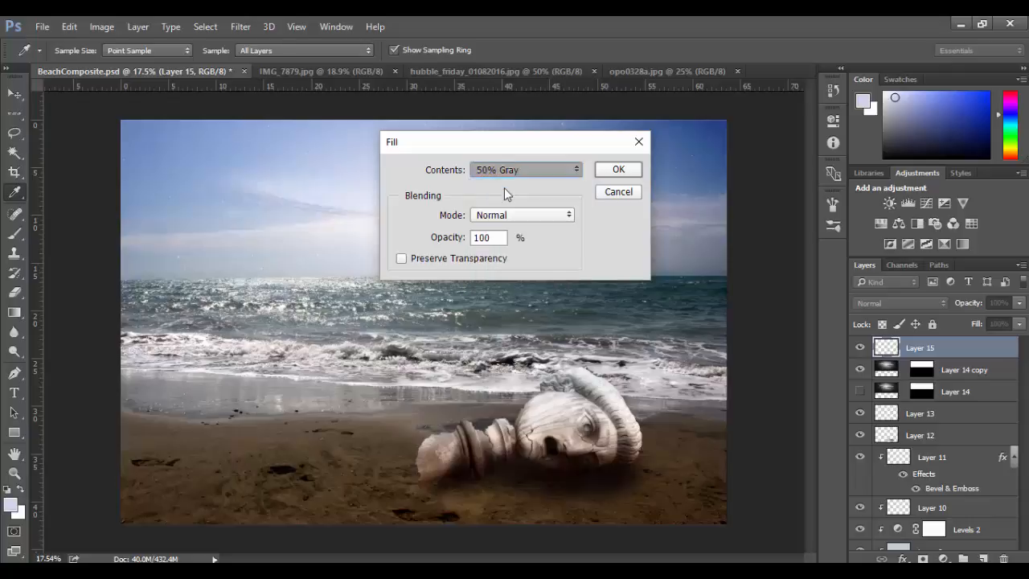
pyautogui.click(537, 171)
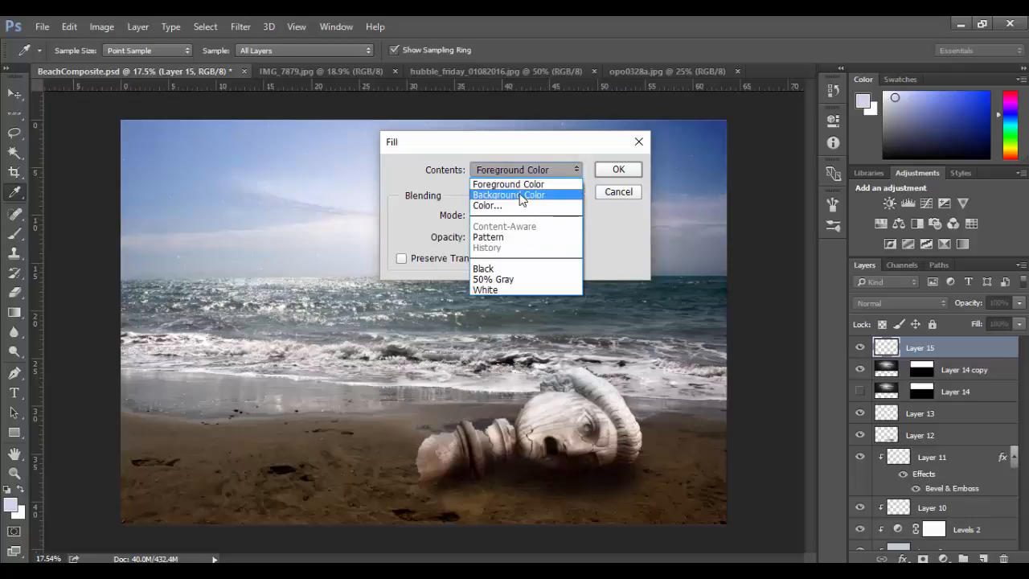
pyautogui.click(523, 174)
pyautogui.click(523, 173)
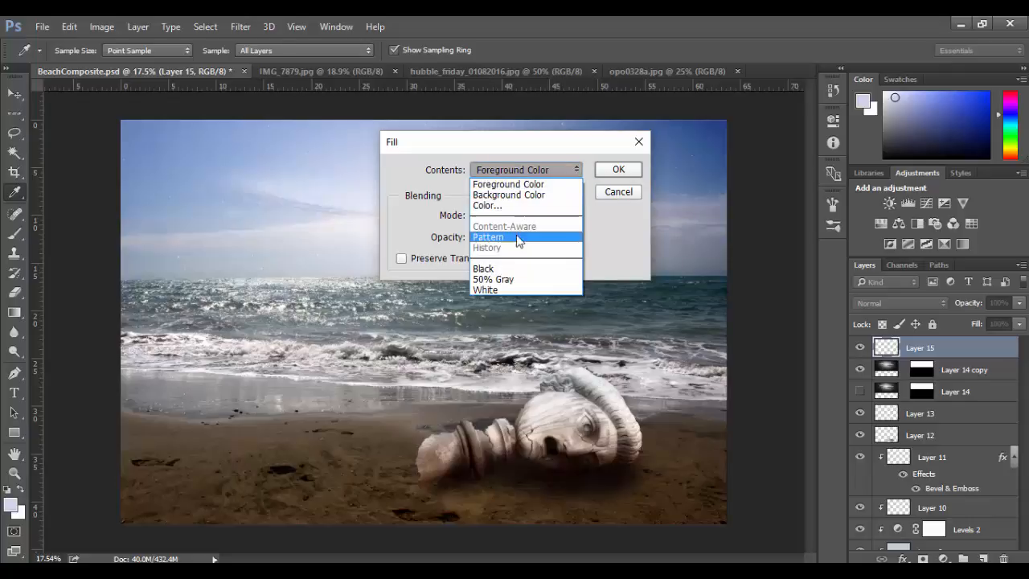
pyautogui.click(504, 281)
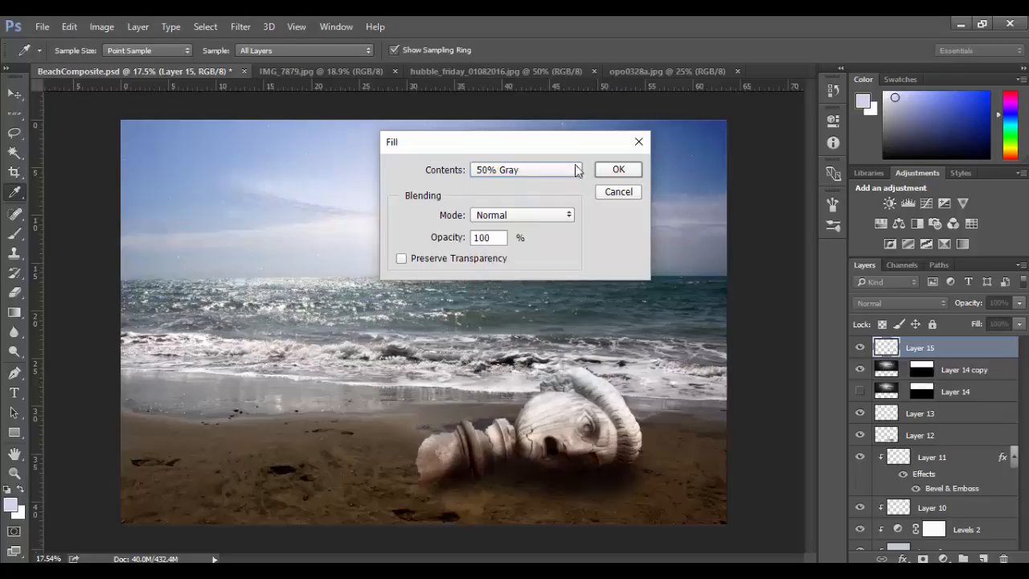
pyautogui.click(614, 171)
pyautogui.press('z')
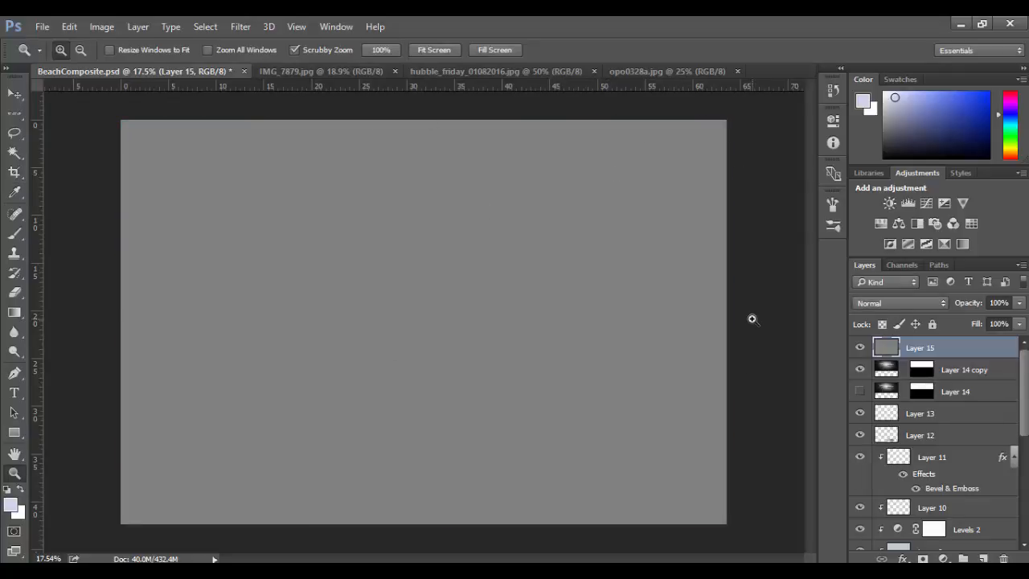
# Set Layer 15's blend mode to Overlay and compare the image with the gray layer hidden and shown.
pyautogui.click(881, 302)
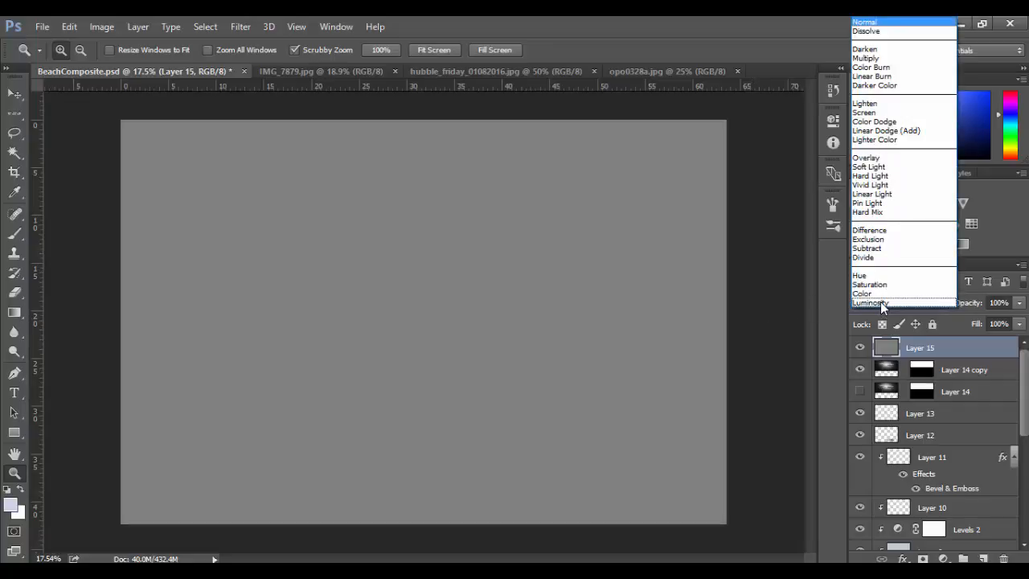
pyautogui.click(887, 156)
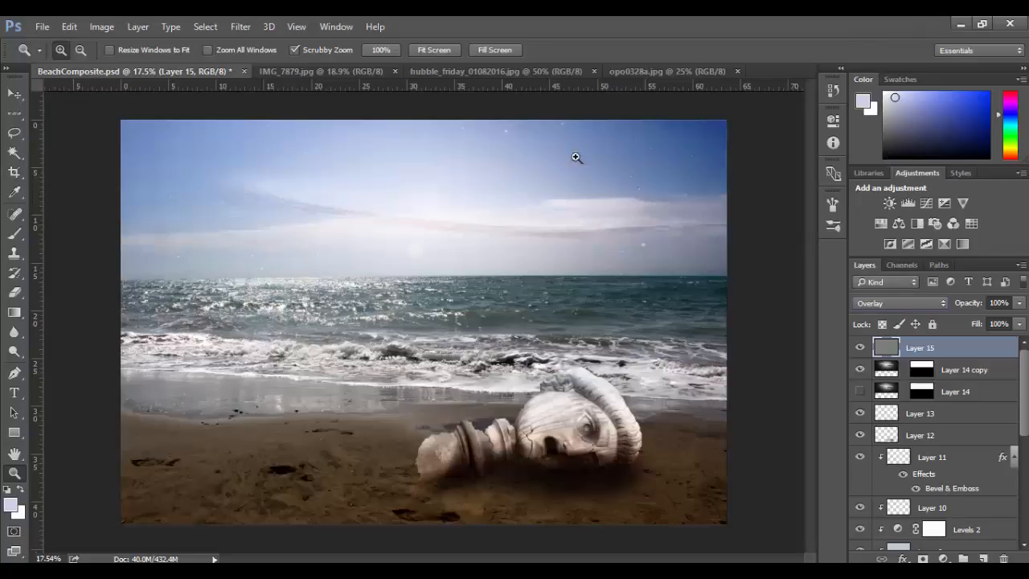
pyautogui.click(860, 347)
pyautogui.click(860, 347)
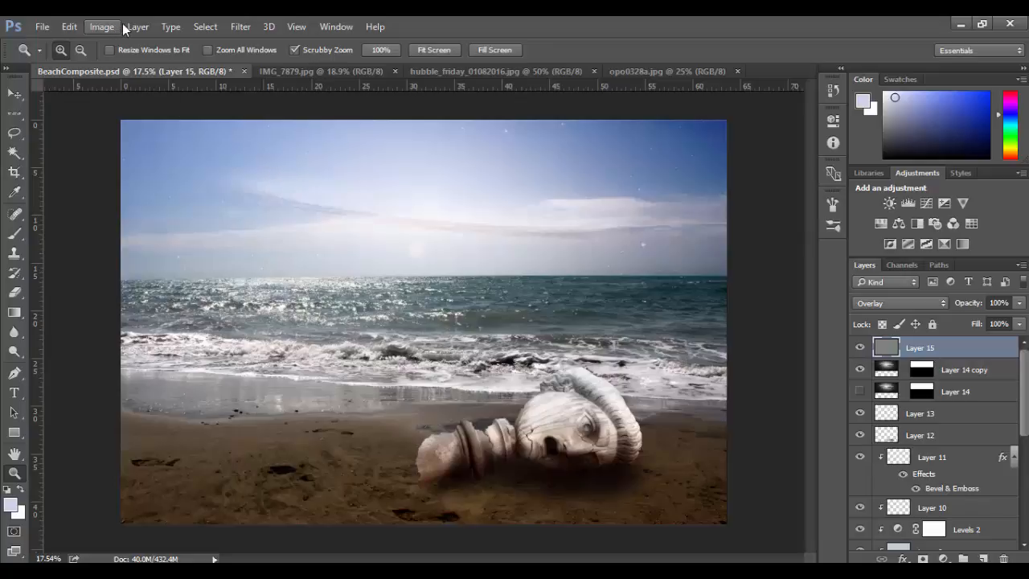
# Try a 50-300mm Zoom lens flare at 48% brightness near the sky's upper-left area on Layer 15, and undo it.
pyautogui.click(234, 27)
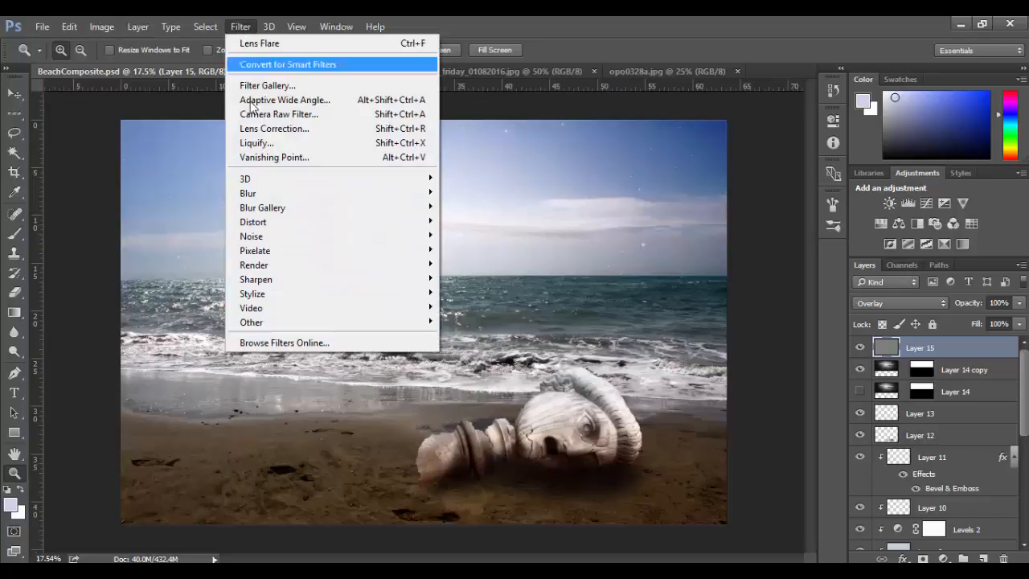
pyautogui.moveTo(265, 266)
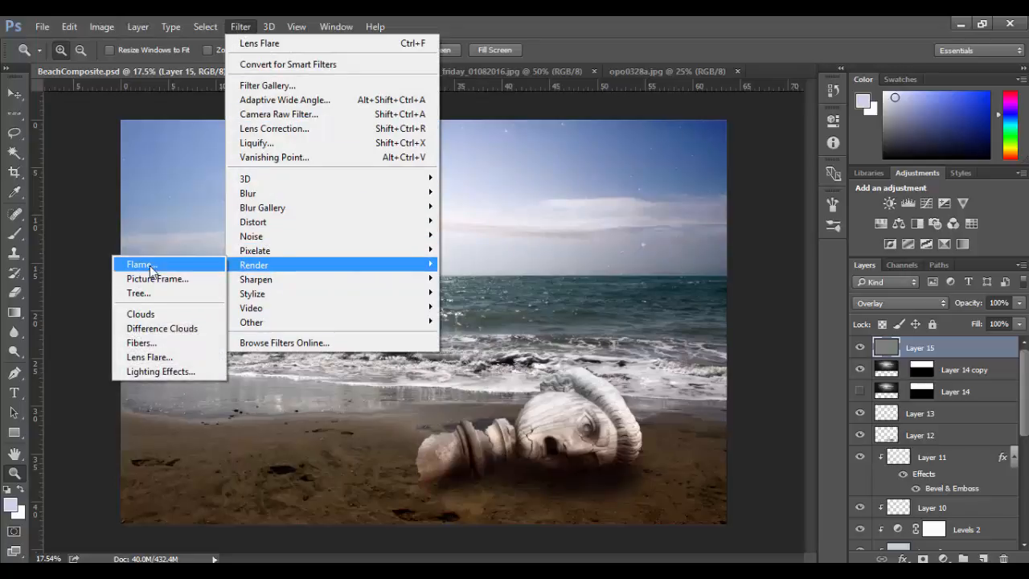
pyautogui.click(149, 358)
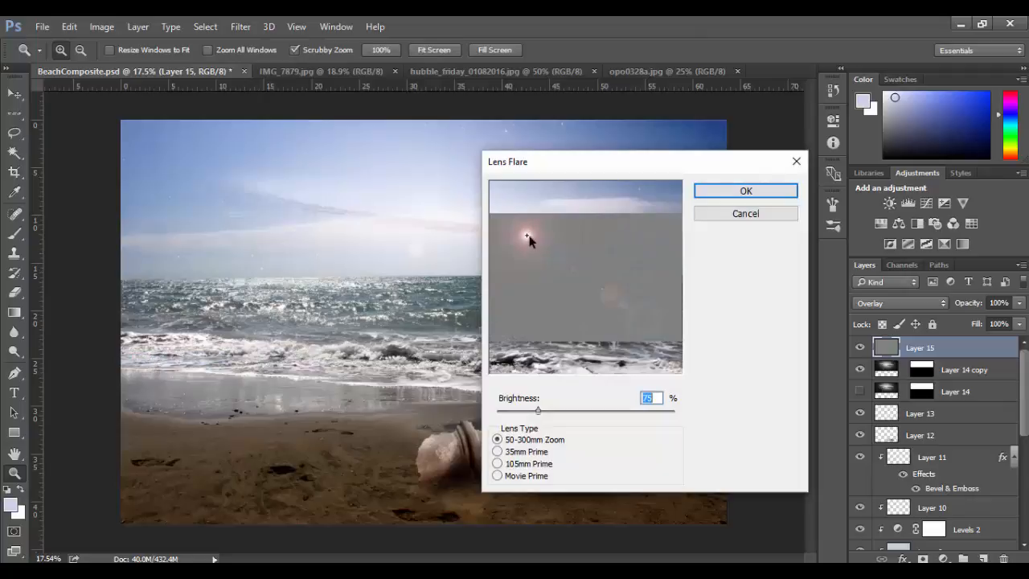
pyautogui.moveTo(528, 238); pyautogui.dragTo(505, 232)
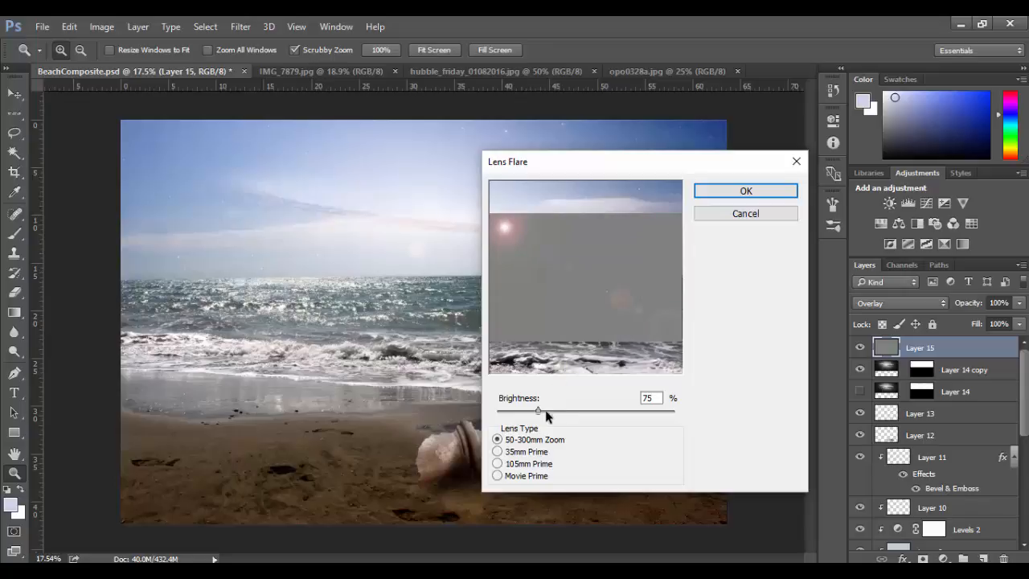
pyautogui.moveTo(547, 414); pyautogui.dragTo(523, 412)
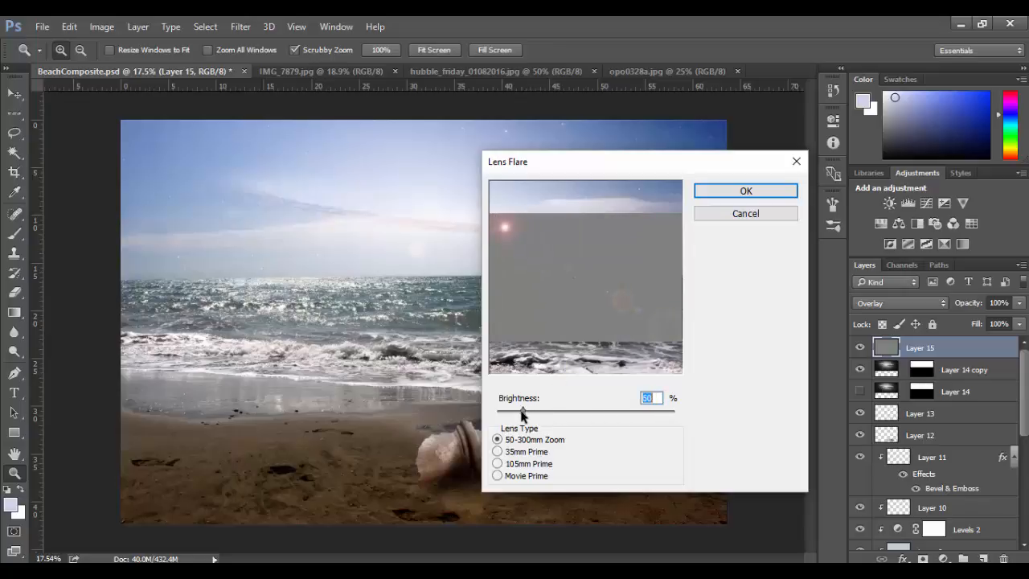
pyautogui.click(497, 451)
pyautogui.click(497, 464)
pyautogui.click(498, 476)
pyautogui.click(498, 464)
pyautogui.click(497, 439)
pyautogui.click(730, 193)
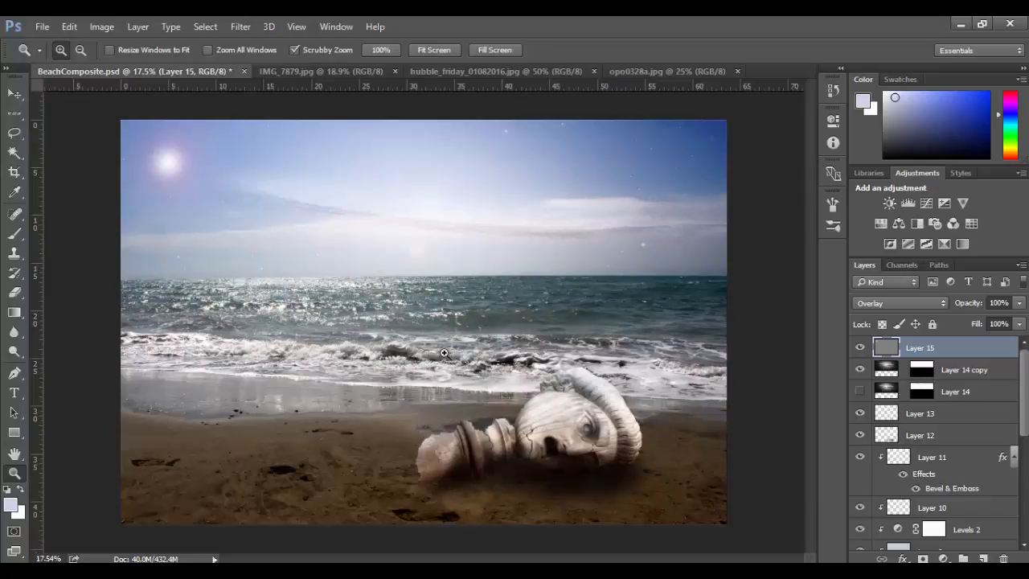
pyautogui.hotkey('ctrl', 'z')
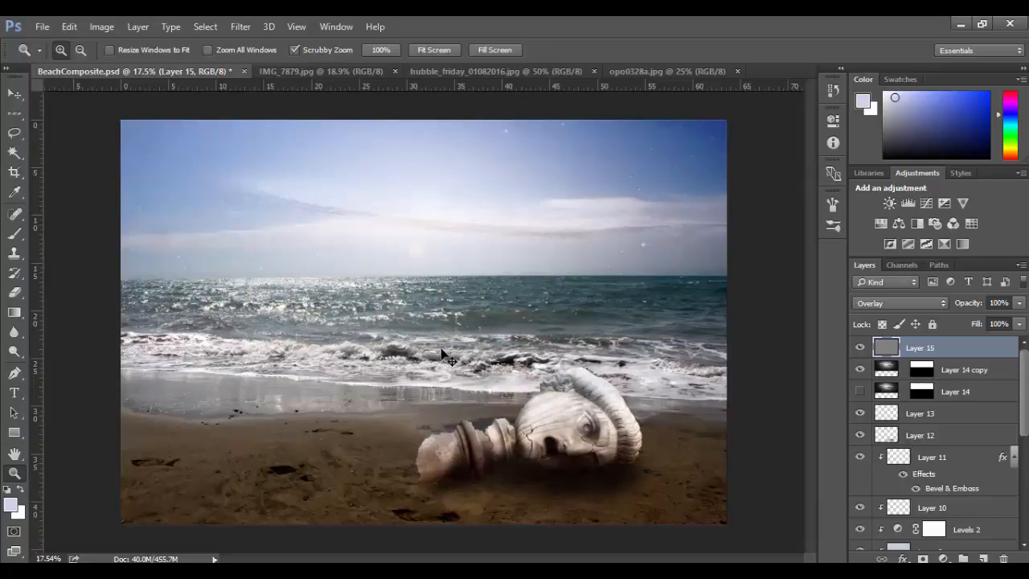
# Try a brighter 50-300mm Zoom lens flare at the sky's extreme upper-left corner on Layer 15.
pyautogui.click(228, 27)
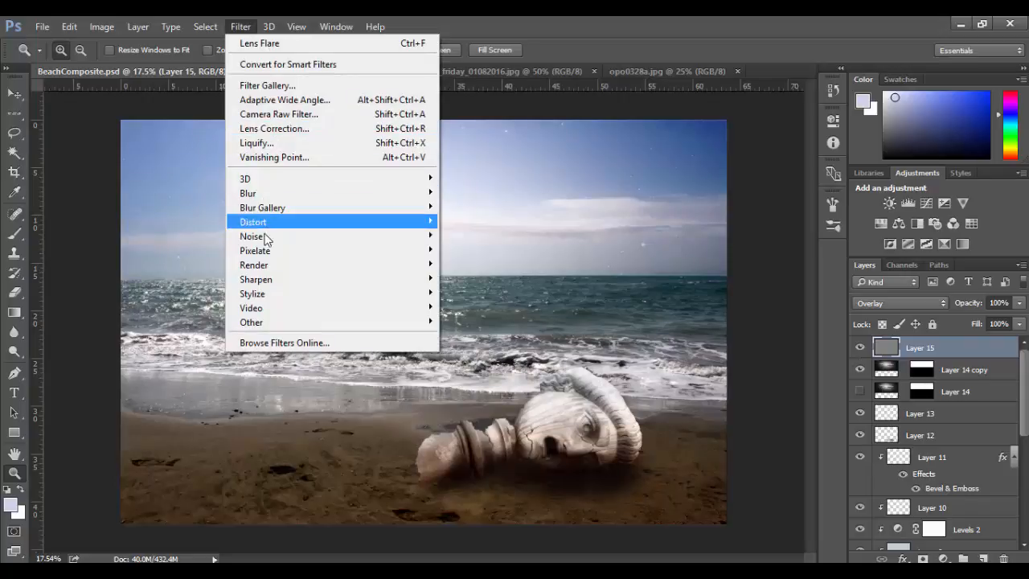
pyautogui.moveTo(262, 264)
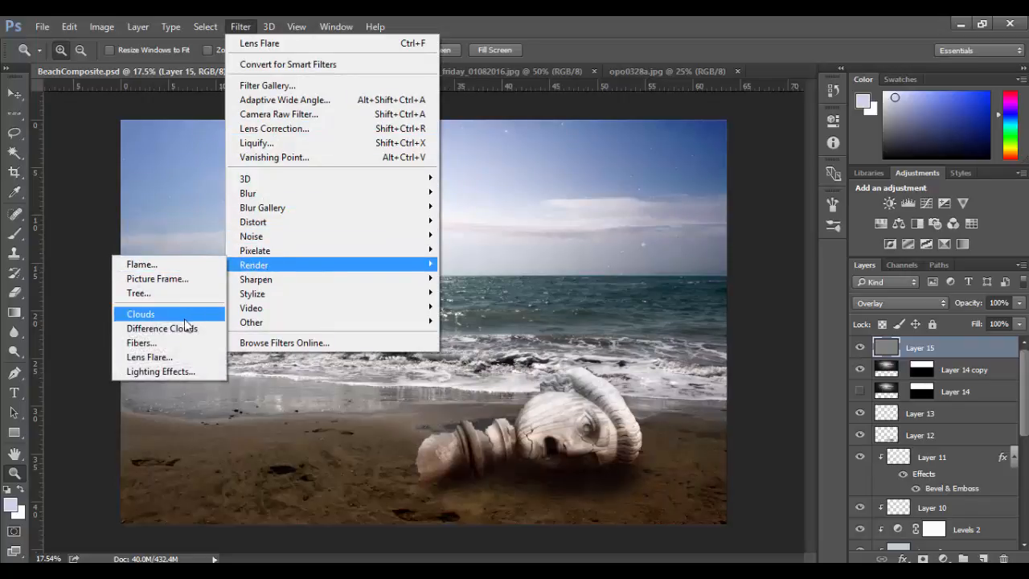
pyautogui.click(181, 355)
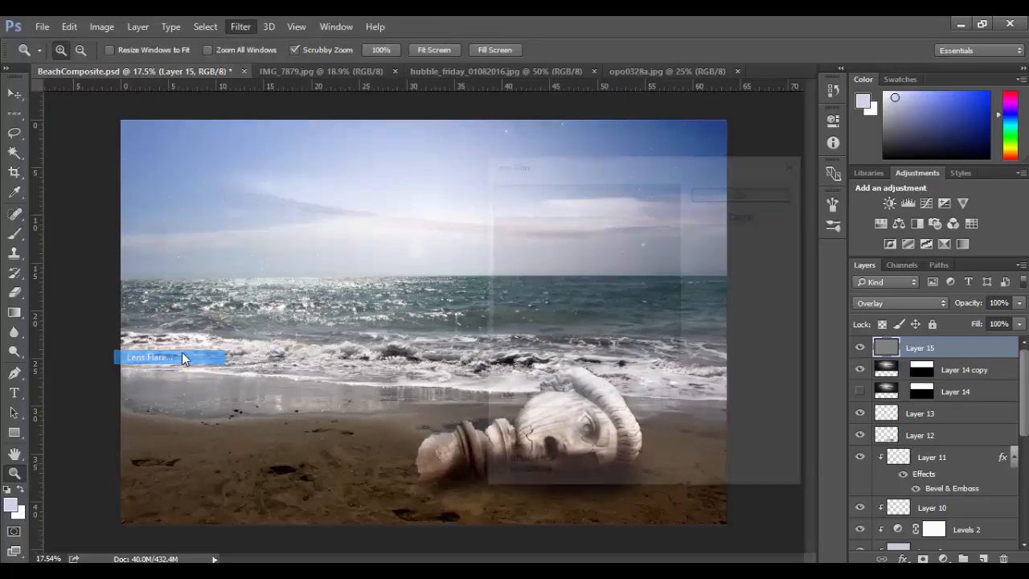
pyautogui.moveTo(505, 227); pyautogui.dragTo(498, 207)
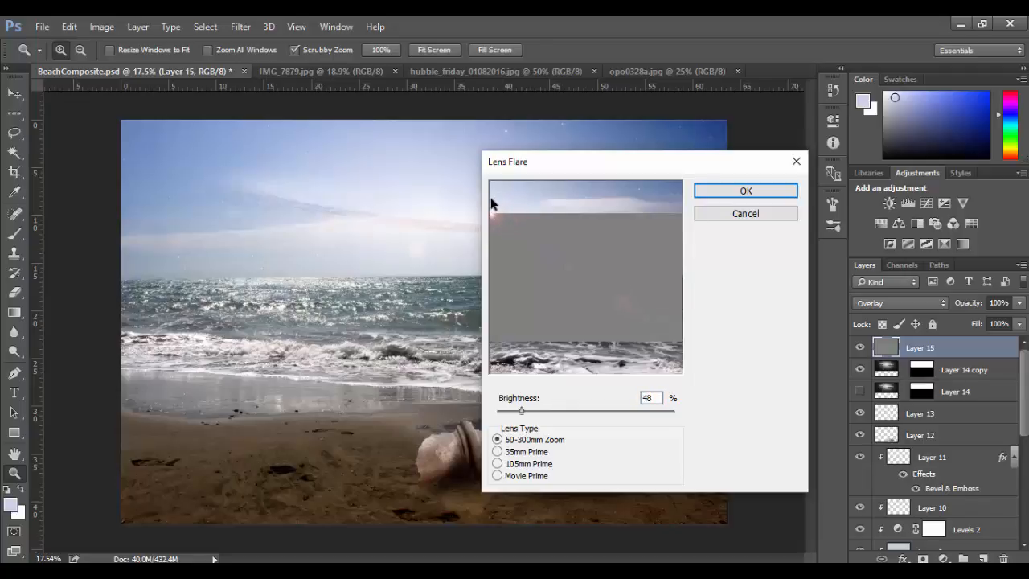
pyautogui.moveTo(522, 412); pyautogui.dragTo(545, 414)
pyautogui.click(724, 192)
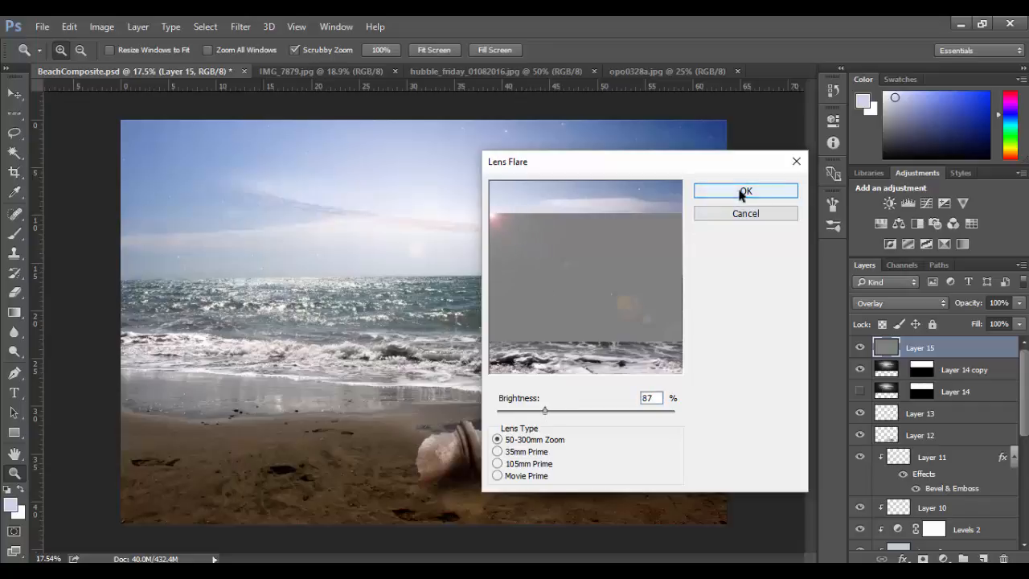
# Try shifting Layer 15 to the right to reposition its flare, and undo back to the plain gray fill.
pyautogui.click(14, 95)
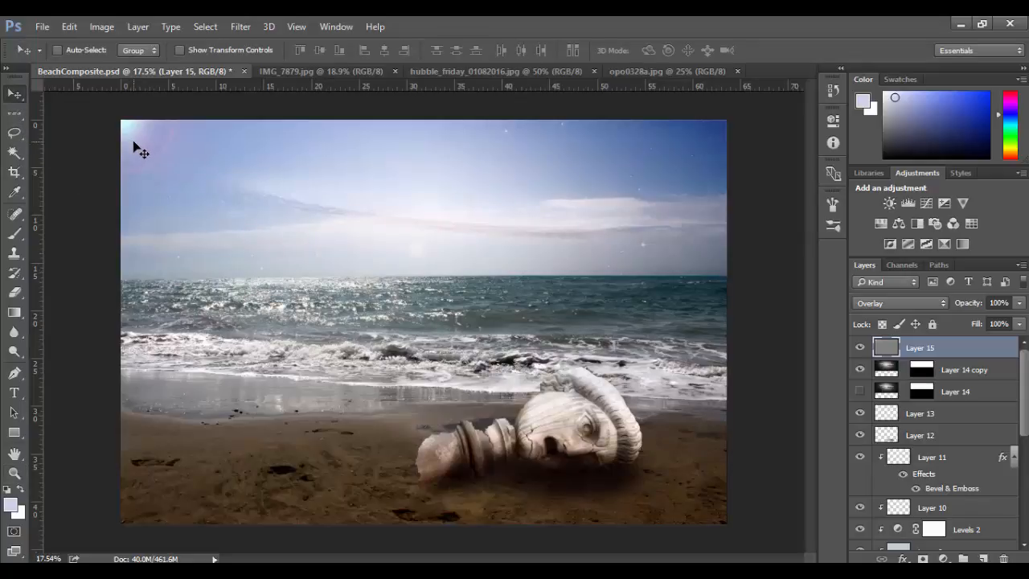
pyautogui.moveTo(133, 142); pyautogui.dragTo(161, 144)
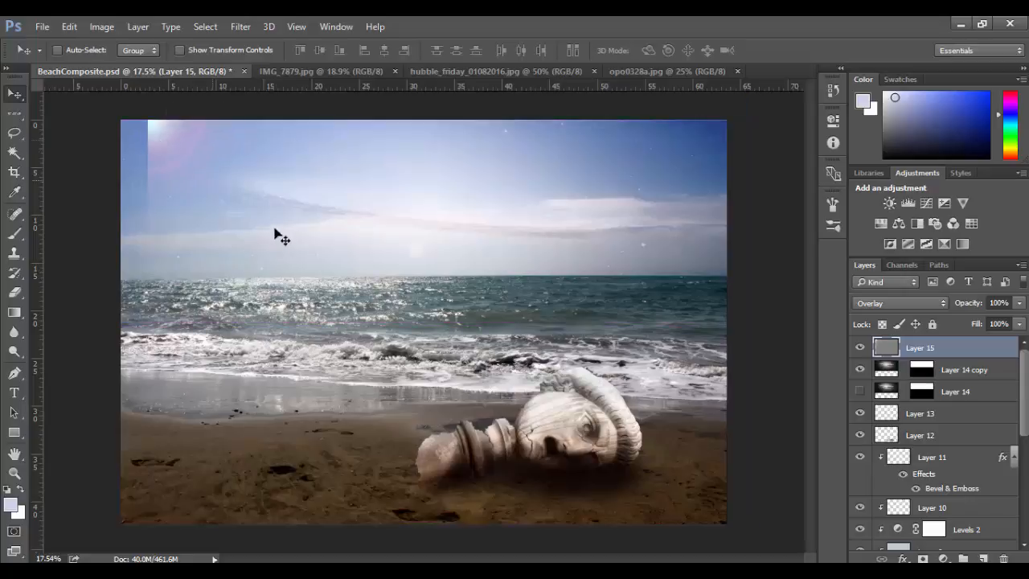
pyautogui.moveTo(295, 347); pyautogui.dragTo(287, 162)
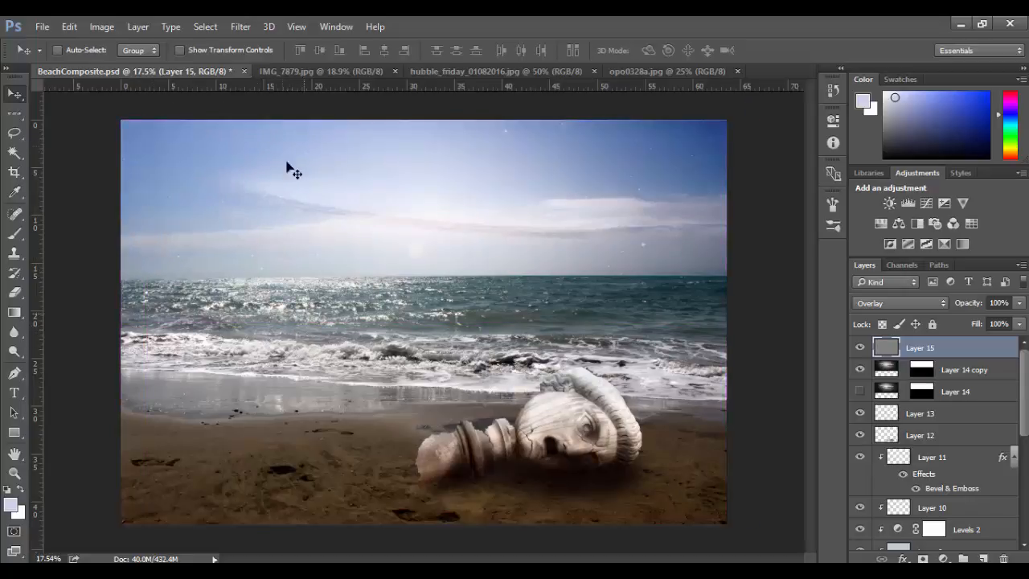
# Render a 50-300mm Zoom lens flare at 87% brightness near the sky's upper-left corner on Layer 15.
pyautogui.click(240, 26)
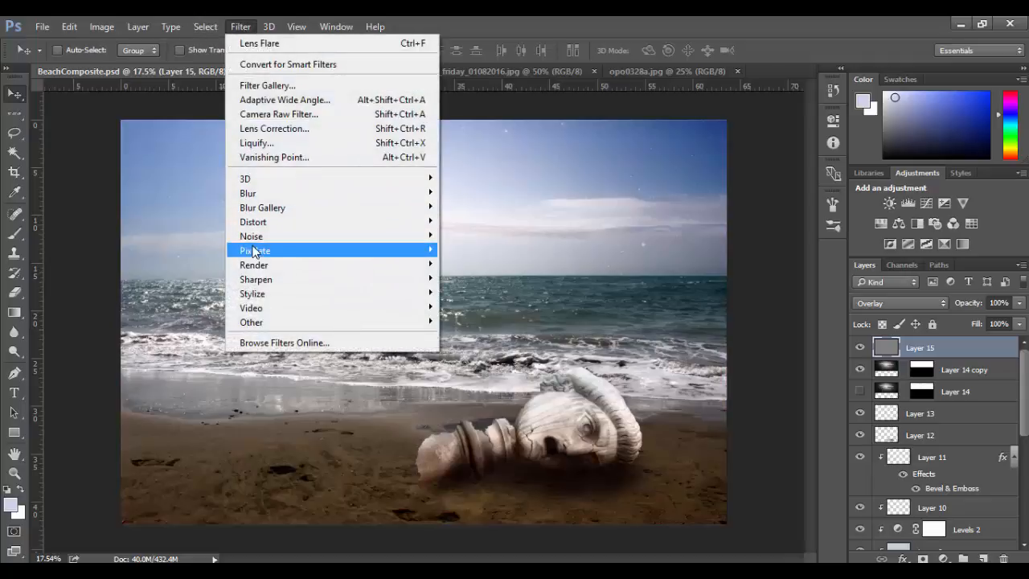
pyautogui.moveTo(253, 266)
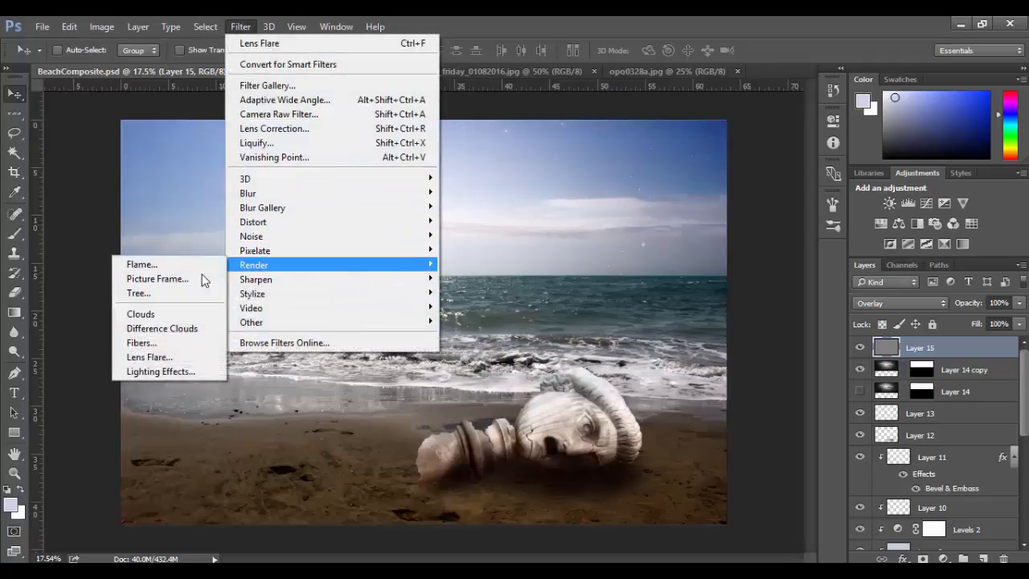
pyautogui.click(172, 356)
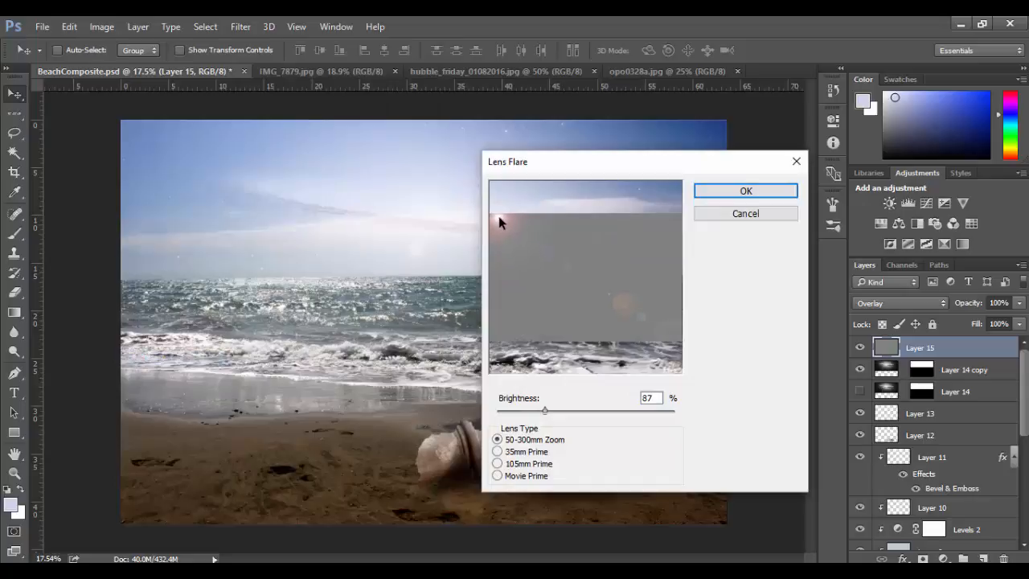
pyautogui.click(746, 193)
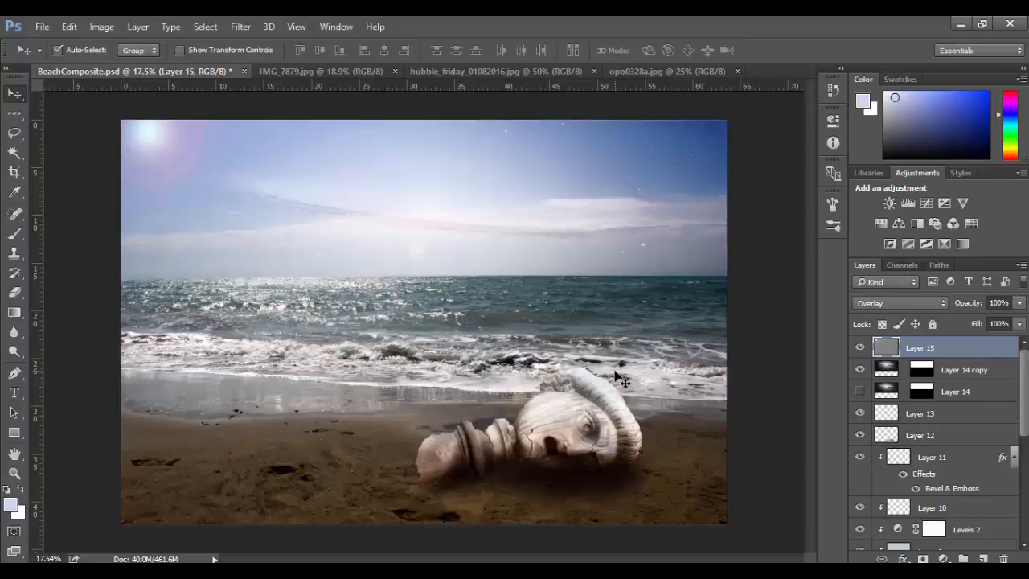
# Stamp all visible layers into a new top layer and compare the image with it hidden and shown.
pyautogui.hotkey('ctrl', 'shift', 'alt', 'e')
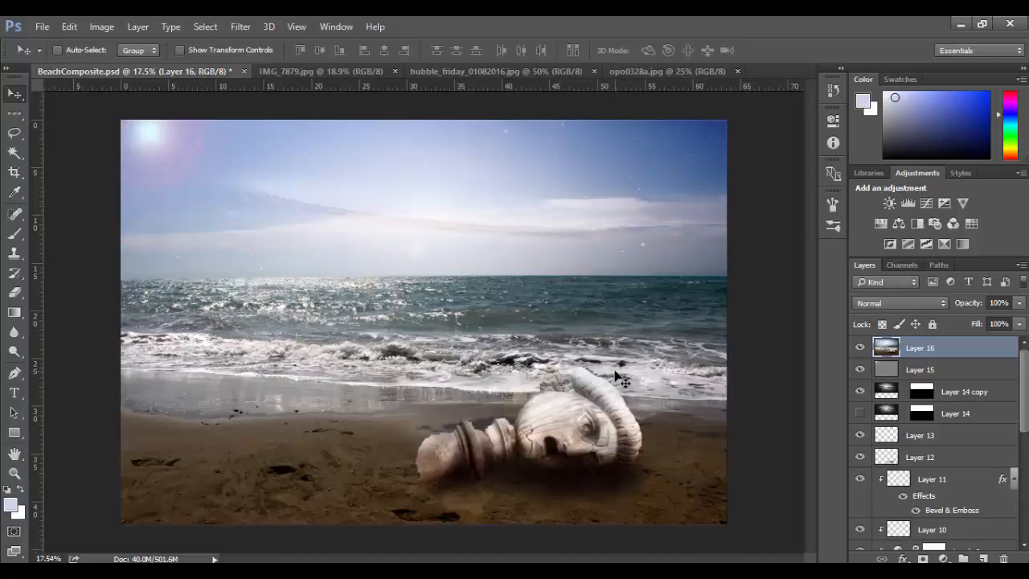
pyautogui.keyDown('alt'); pyautogui.click(860, 349); pyautogui.keyUp('alt')
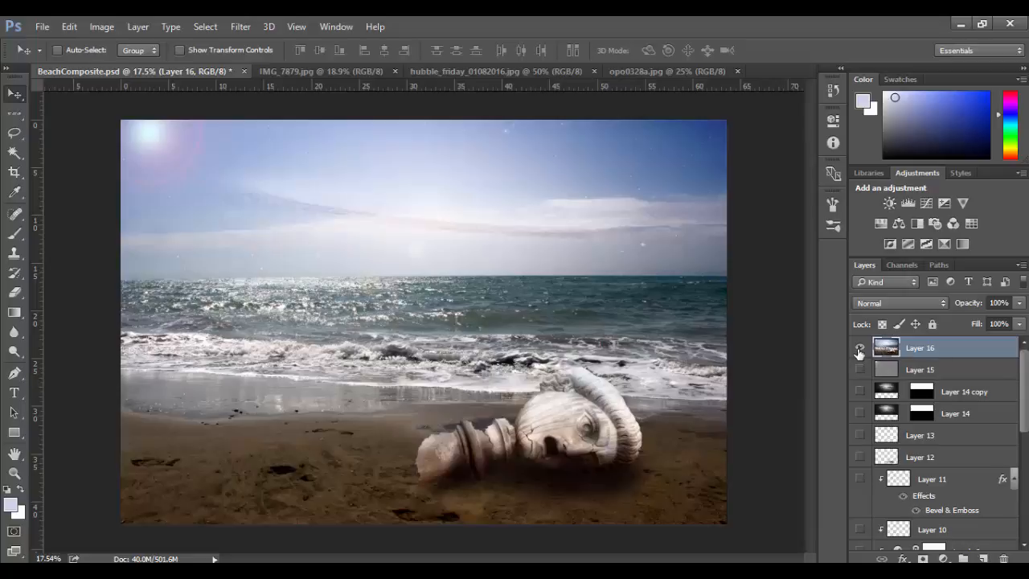
pyautogui.keyDown('alt'); pyautogui.click(859, 351); pyautogui.keyUp('alt')
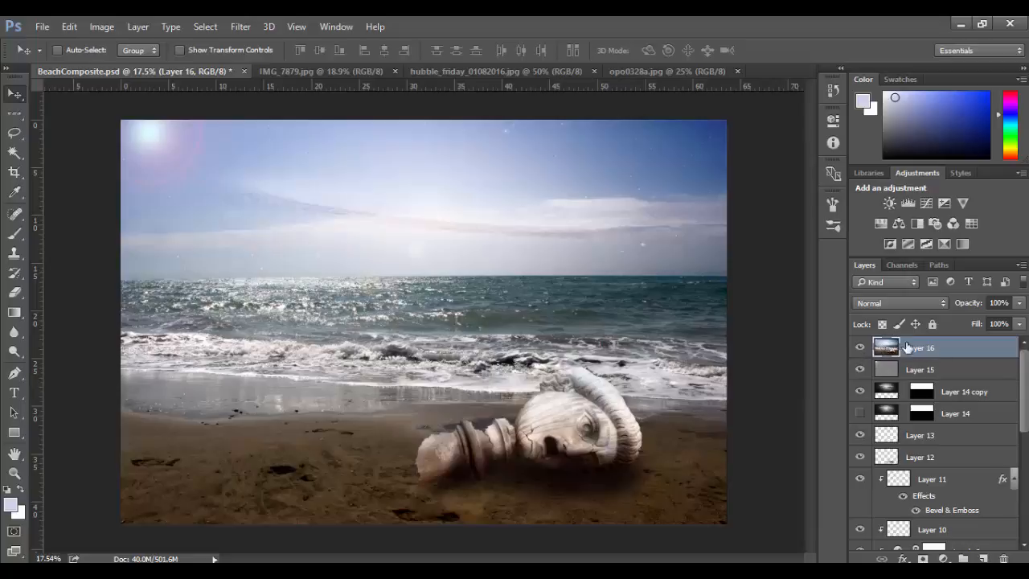
pyautogui.keyDown('alt'); pyautogui.click(859, 350); pyautogui.keyUp('alt')
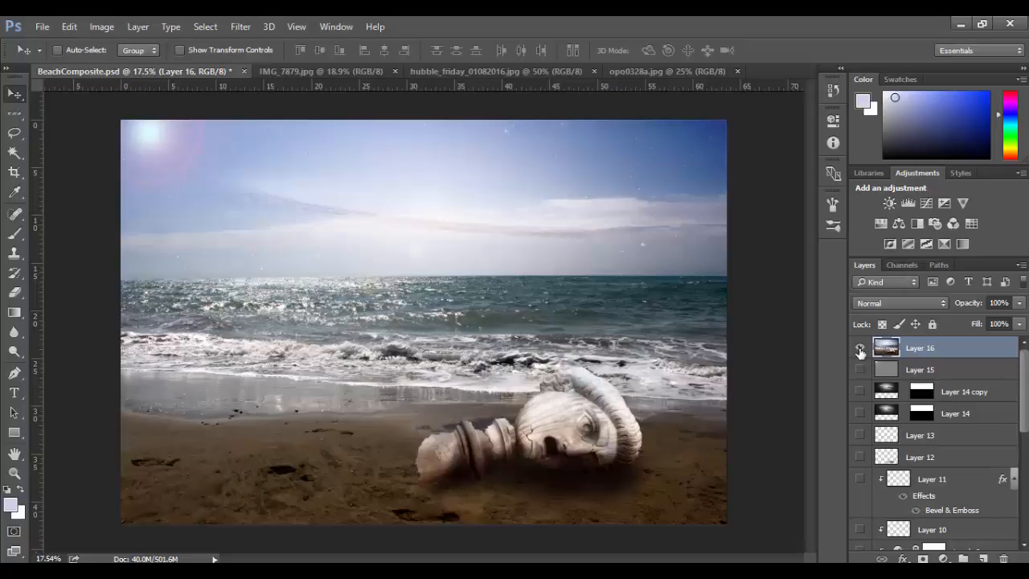
pyautogui.keyDown('alt'); pyautogui.click(859, 350); pyautogui.keyUp('alt')
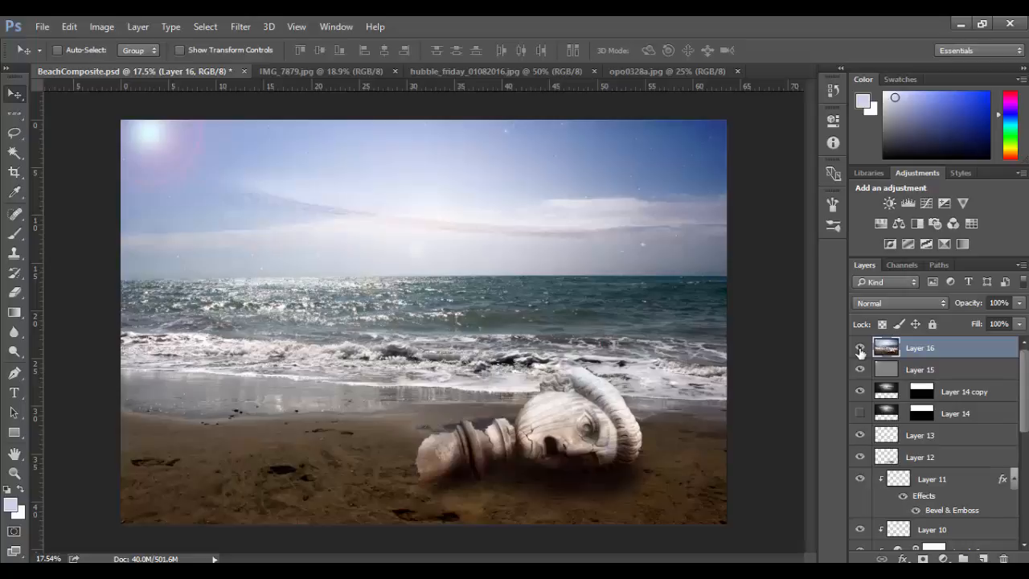
# Duplicate Layer 16 and leave only Layer 16 copy visible.
pyautogui.rightClick(978, 350)
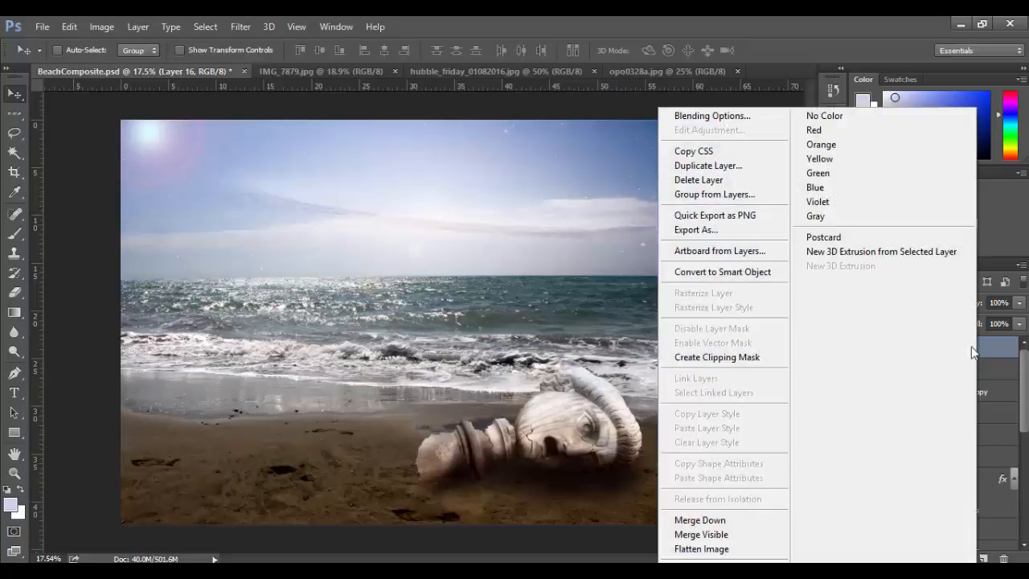
pyautogui.click(706, 166)
pyautogui.click(646, 184)
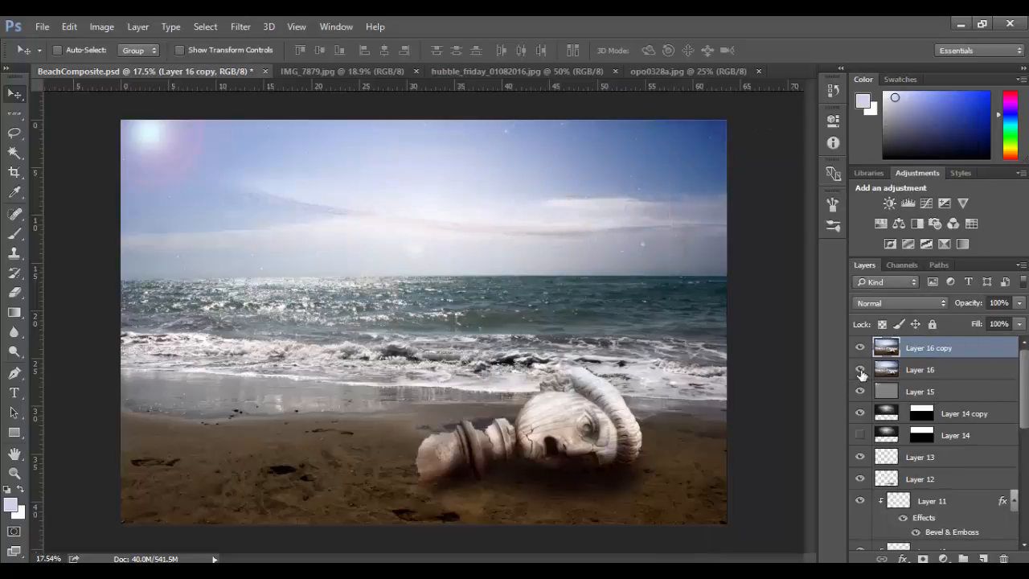
pyautogui.keyDown('alt'); pyautogui.click(859, 348); pyautogui.keyUp('alt')
# Set up a soft round brush in Color Dodge mode and enlarge it to 1000 px.
pyautogui.press('b')
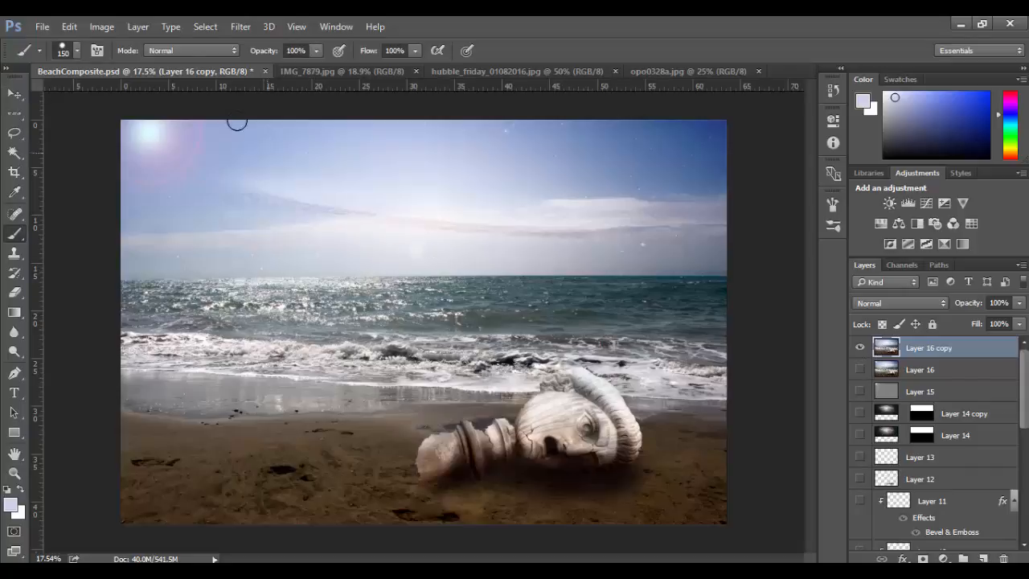
pyautogui.click(186, 50)
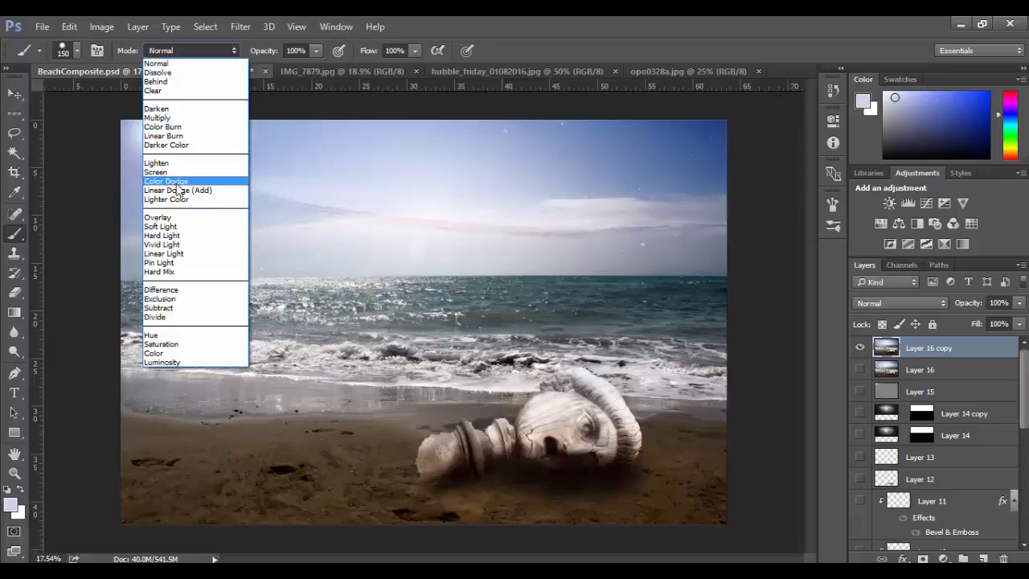
pyautogui.click(173, 181)
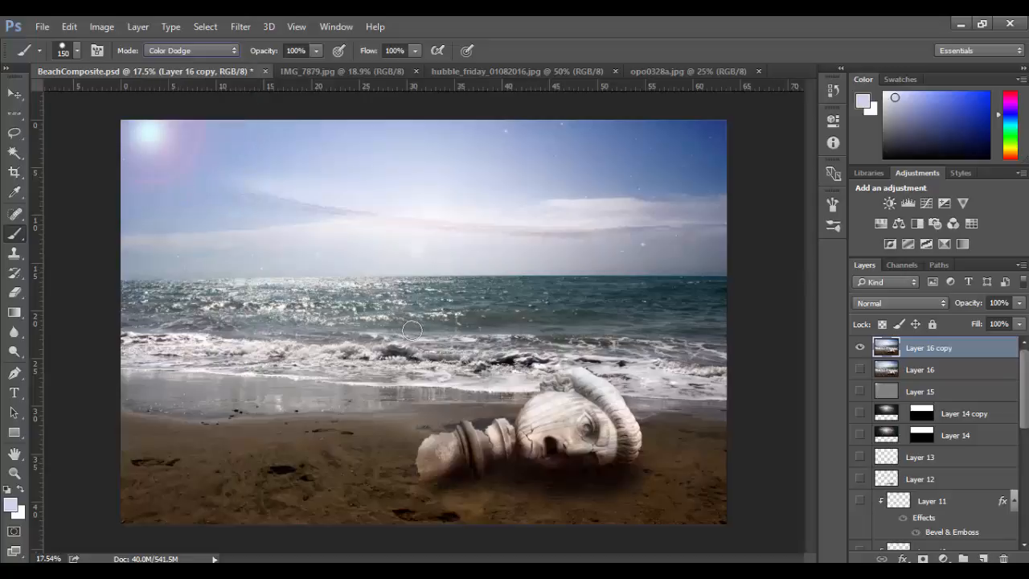
pyautogui.rightClick(436, 263)
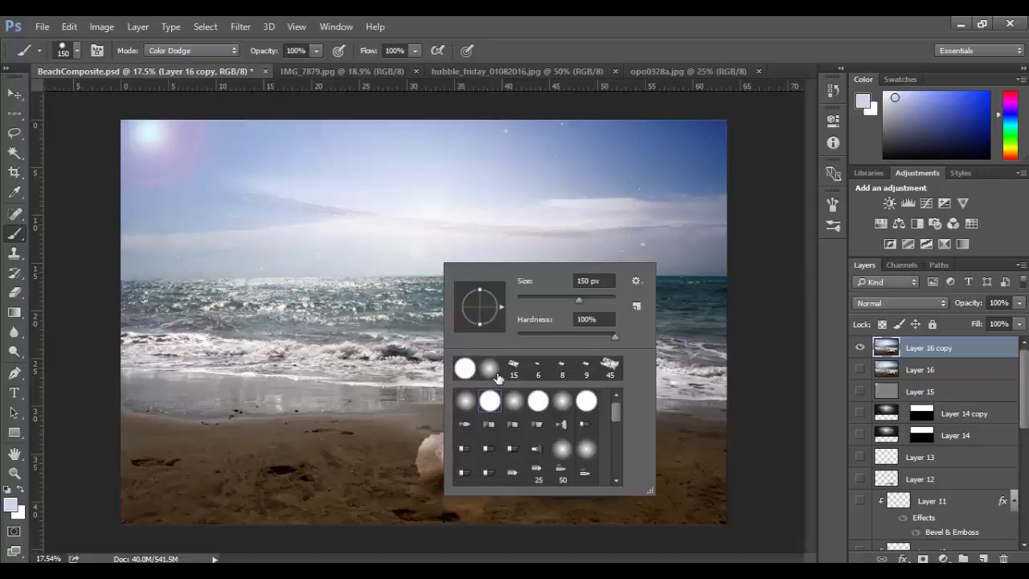
pyautogui.click(461, 399)
pyautogui.click(516, 112)
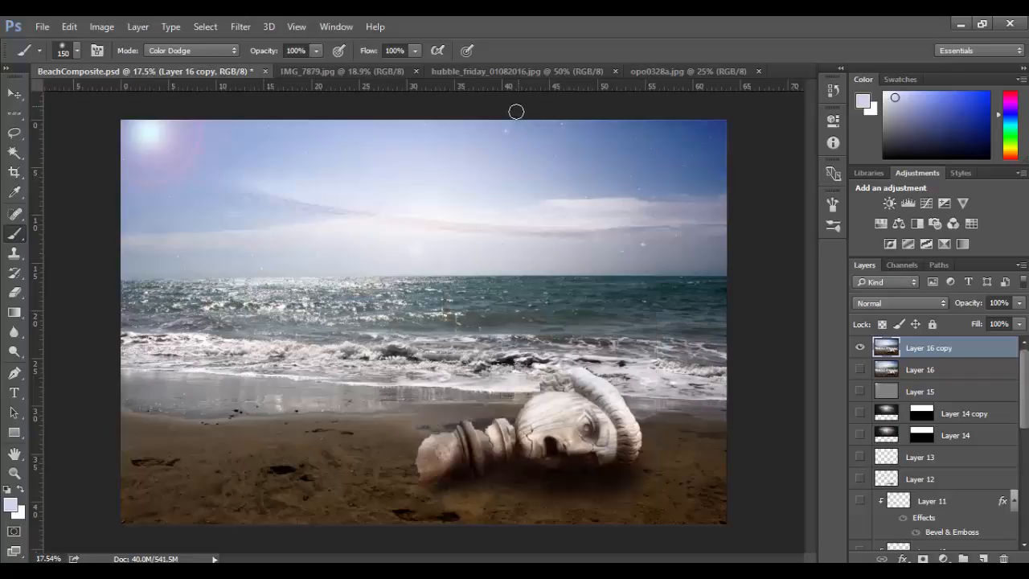
pyautogui.press(']')
pyautogui.press(']')
pyautogui.press(']')
pyautogui.press(']')
pyautogui.press(']')
pyautogui.press(']')
# Try brightening the statue on Layer 16 copy with 20% opacity Color Dodge strokes in a sampled sky blue, and undo them.
pyautogui.keyDown('alt'); pyautogui.click(188, 201); pyautogui.keyUp('alt')
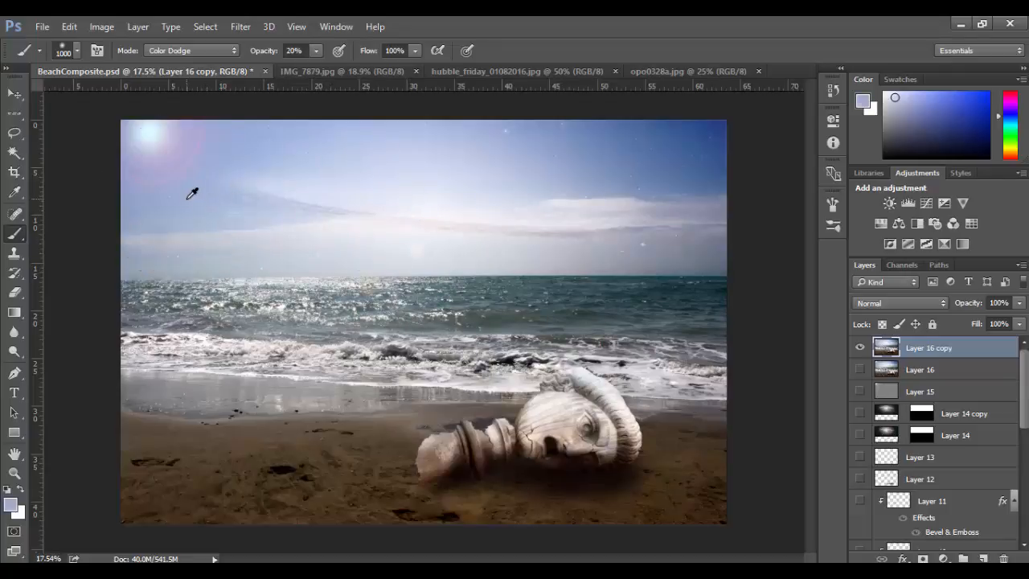
pyautogui.click(565, 379)
pyautogui.click(438, 410)
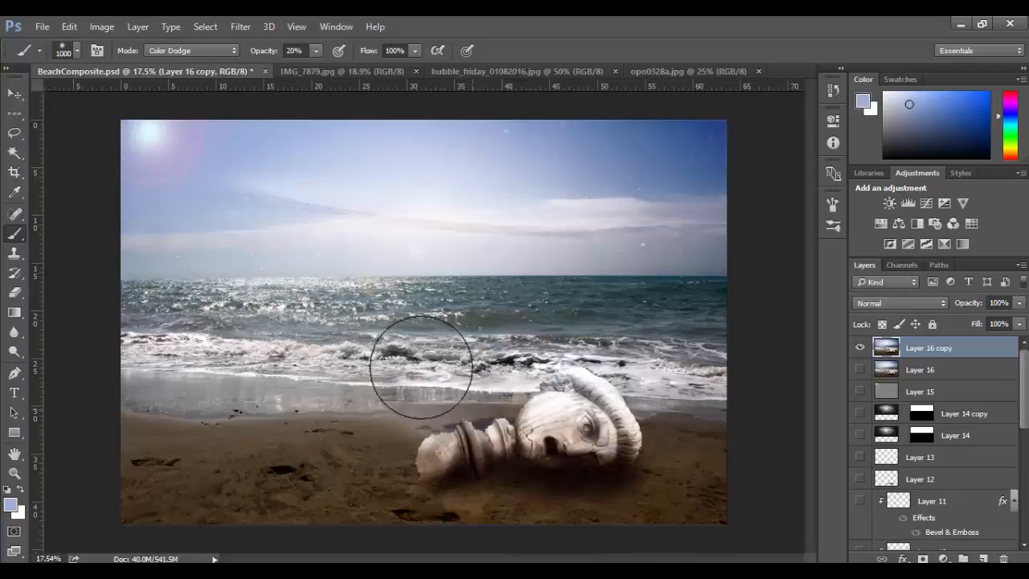
pyautogui.hotkey('ctrl', 'z')
pyautogui.hotkey('ctrl', 'alt', 'z')
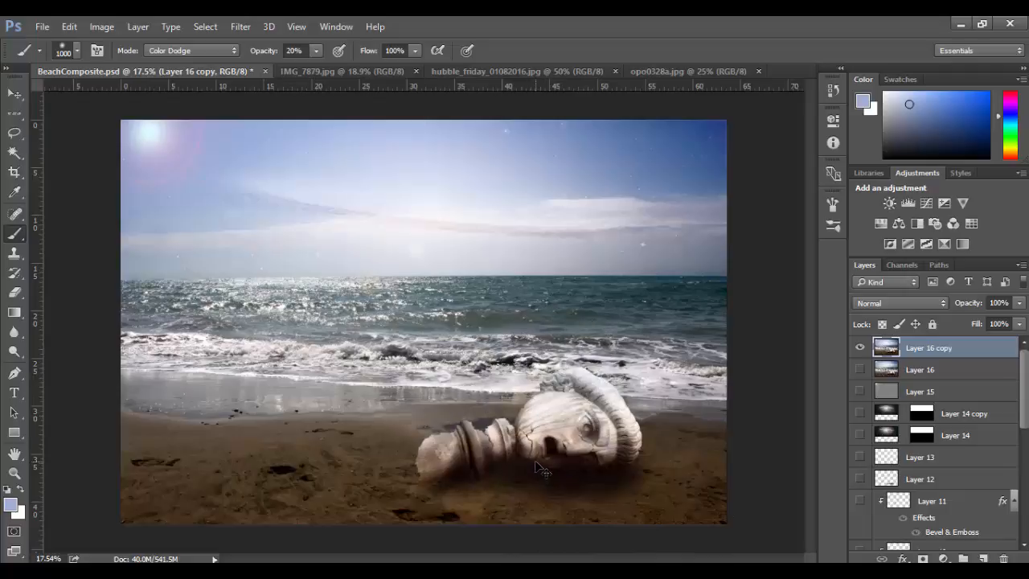
# Brighten the statue and nearby surf with 10% opacity Color Dodge strokes, sampling the brush color from the sea.
pyautogui.press('1')
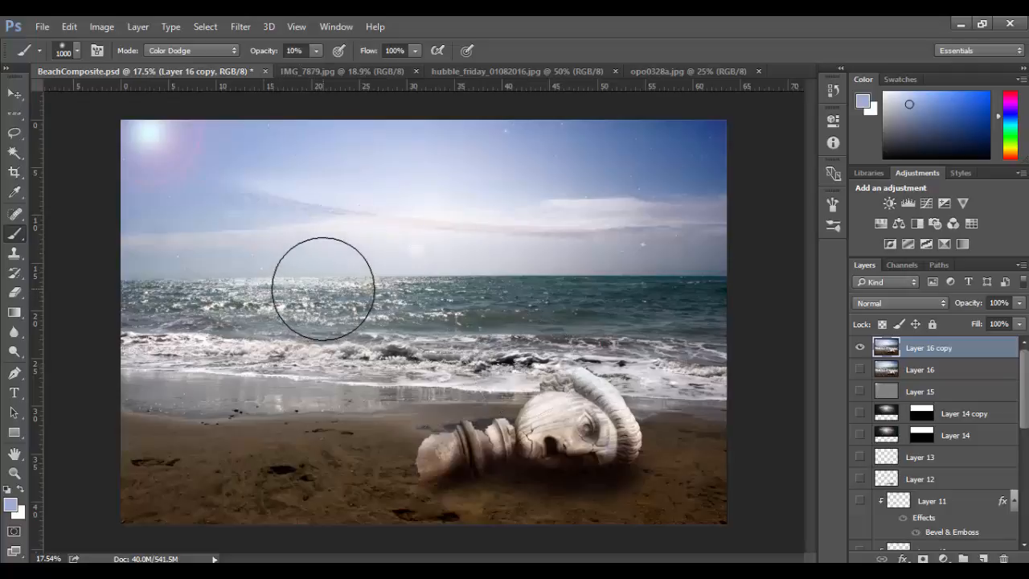
pyautogui.keyDown('alt'); pyautogui.click(538, 291); pyautogui.keyUp('alt')
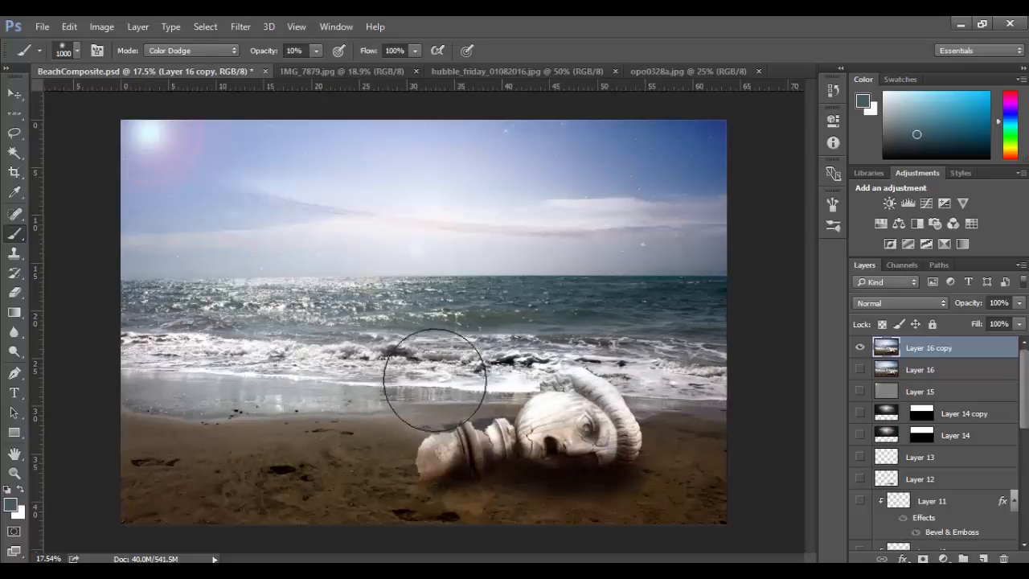
# Switch the brush to Color Burn and darken the sea and sand with colors sampled from each area.
pyautogui.click(191, 50)
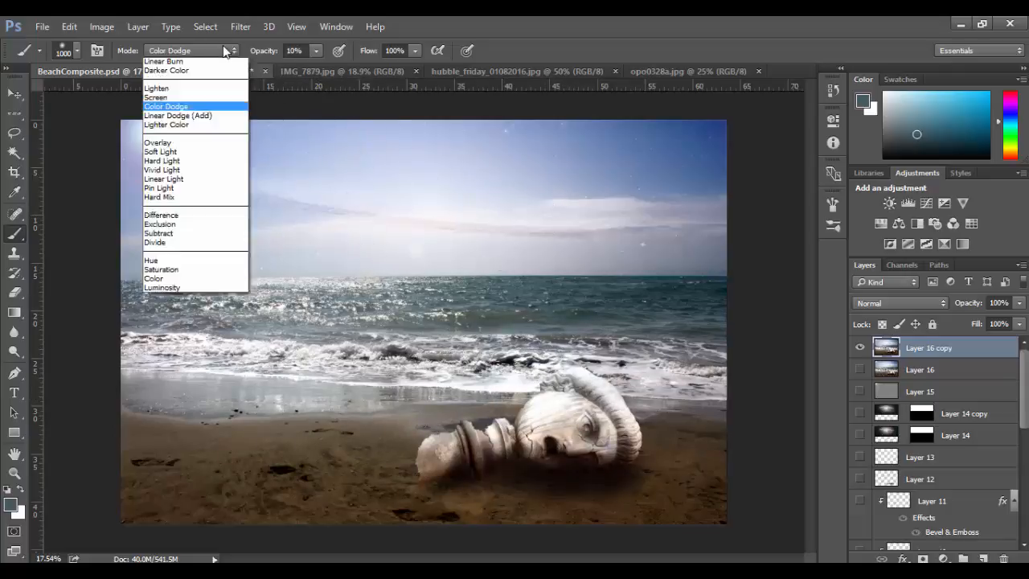
pyautogui.click(202, 134)
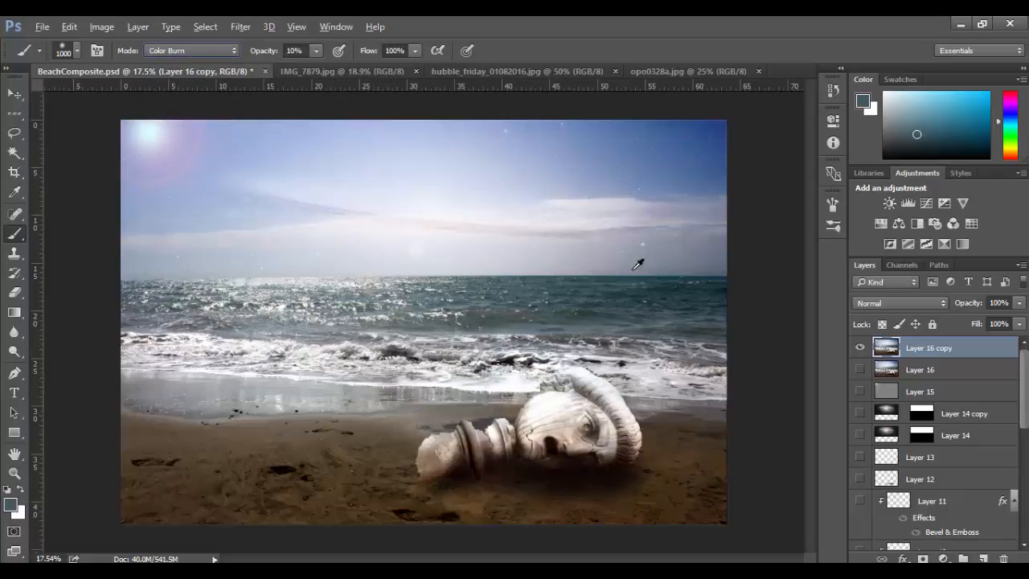
pyautogui.keyDown('alt'); pyautogui.click(664, 285); pyautogui.keyUp('alt')
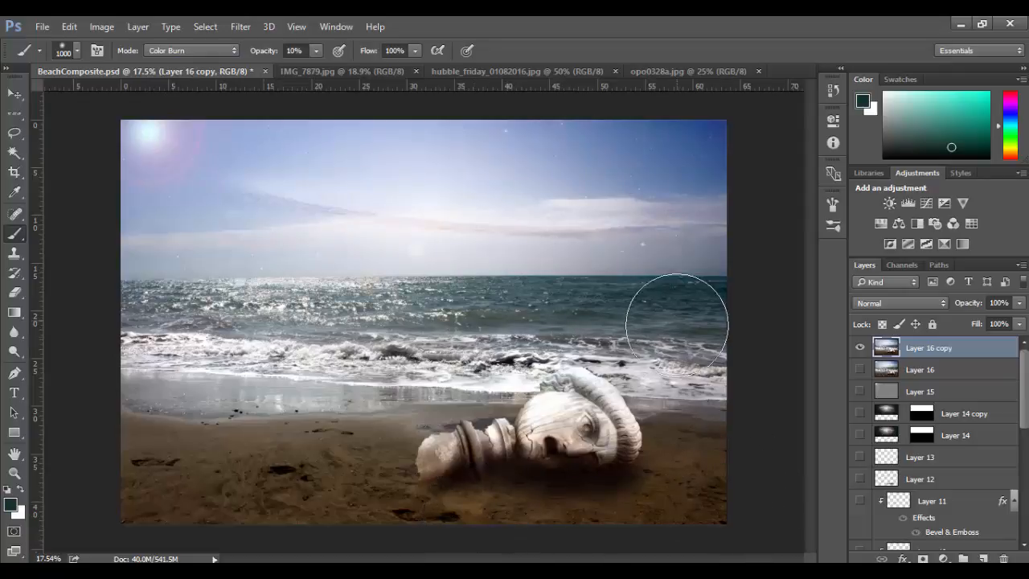
pyautogui.keyDown('alt'); pyautogui.click(687, 473); pyautogui.keyUp('alt')
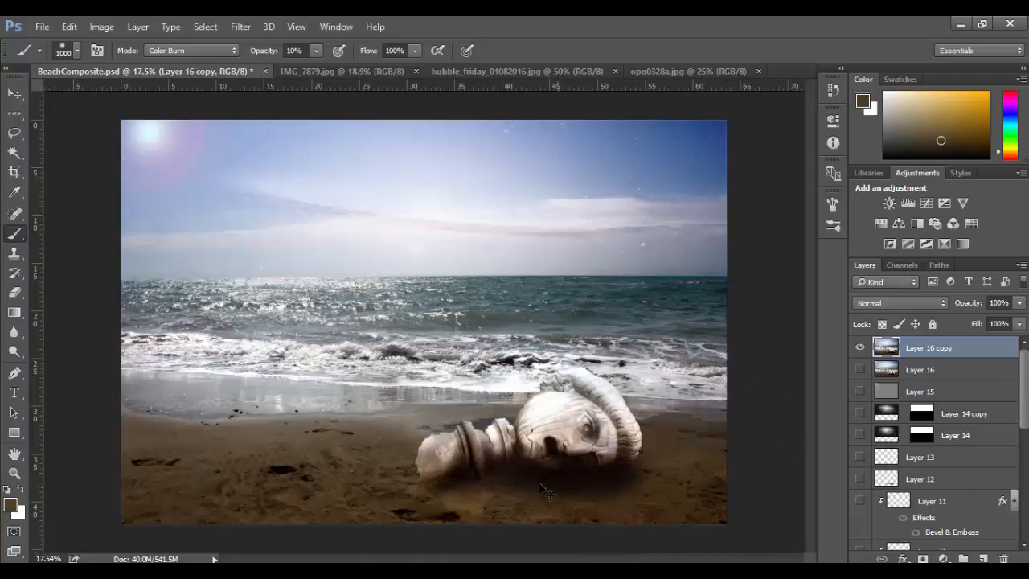
# Sample the wet sand's gray, lighten it as the foreground color, and burn the foreground sand around and beneath the statue.
pyautogui.keyDown('alt'); pyautogui.click(270, 420); pyautogui.keyUp('alt')
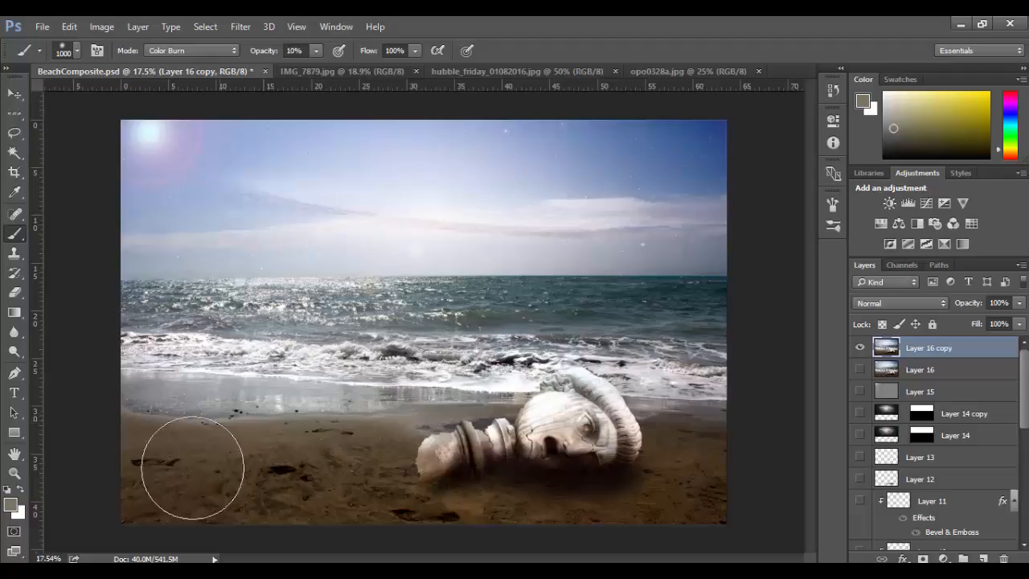
pyautogui.click(12, 506)
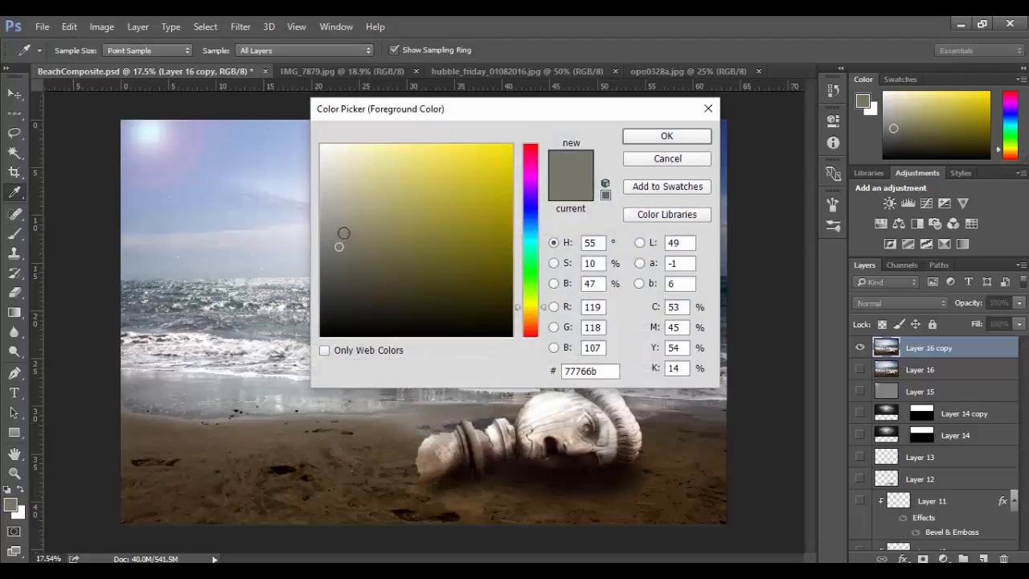
pyautogui.click(338, 224)
pyautogui.click(666, 135)
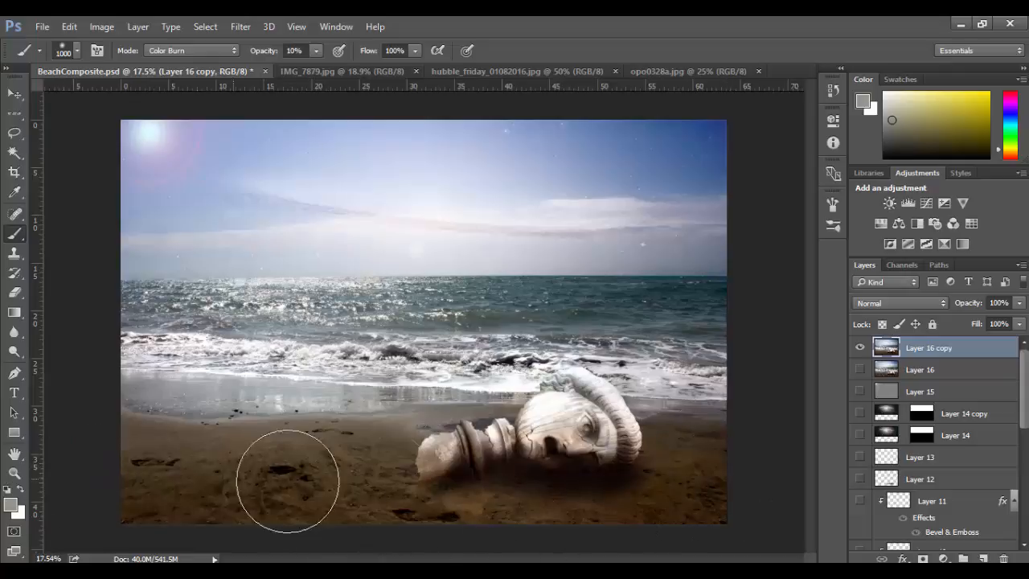
pyautogui.moveTo(622, 455); pyautogui.dragTo(524, 489)
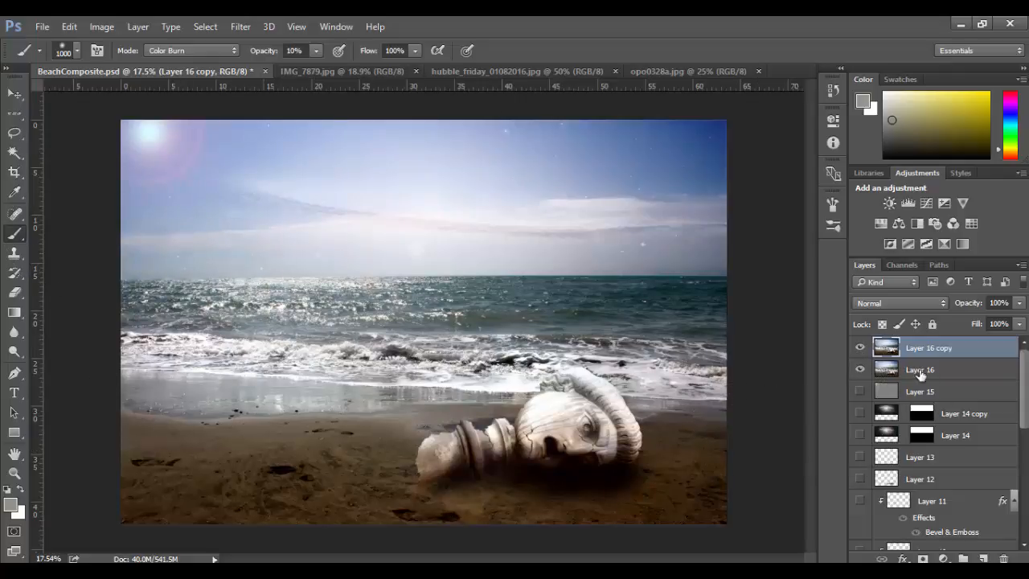
# Lower Layer 16 copy's opacity to 70% over the visible Layer 16.
pyautogui.click(953, 372)
pyautogui.click(992, 351)
pyautogui.click(1019, 303)
pyautogui.moveTo(1014, 321); pyautogui.dragTo(928, 320)
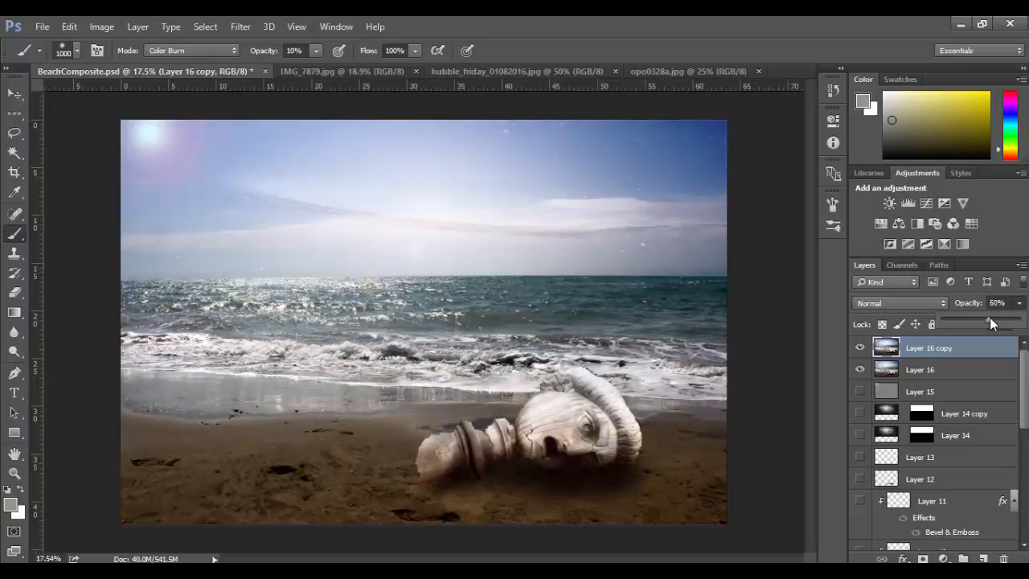
pyautogui.moveTo(989, 318); pyautogui.dragTo(995, 322)
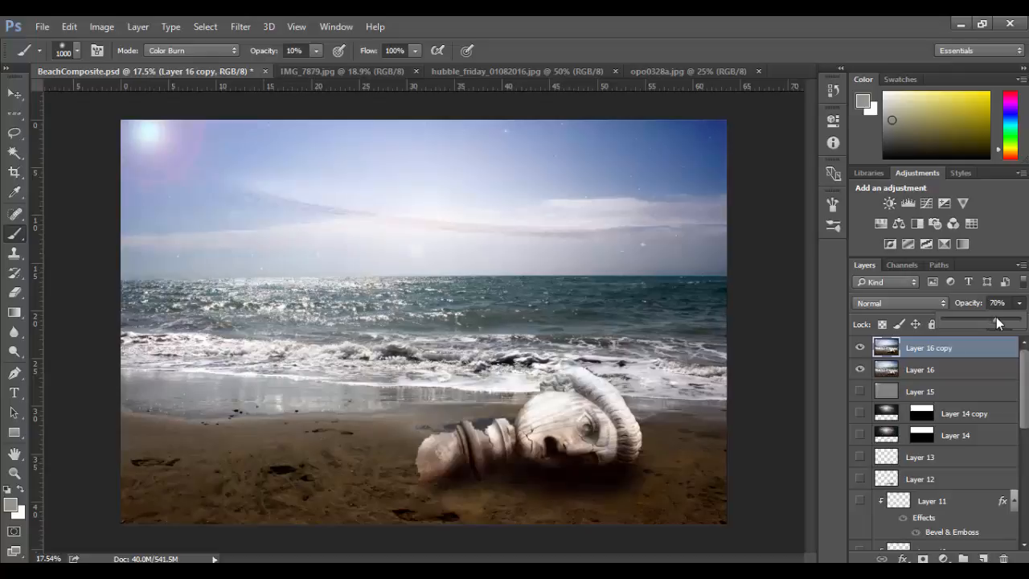
pyautogui.click(985, 341)
# Compare the image with the dodged and burned Layer 16 copy hidden and shown, and switch to the Move tool.
pyautogui.click(860, 348)
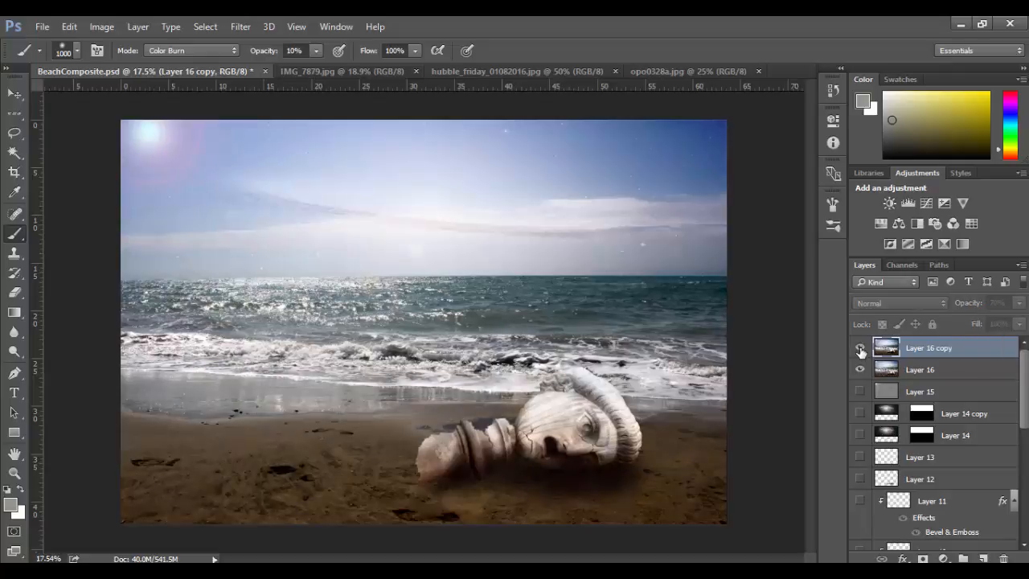
pyautogui.click(860, 348)
pyautogui.click(860, 348)
pyautogui.click(860, 348)
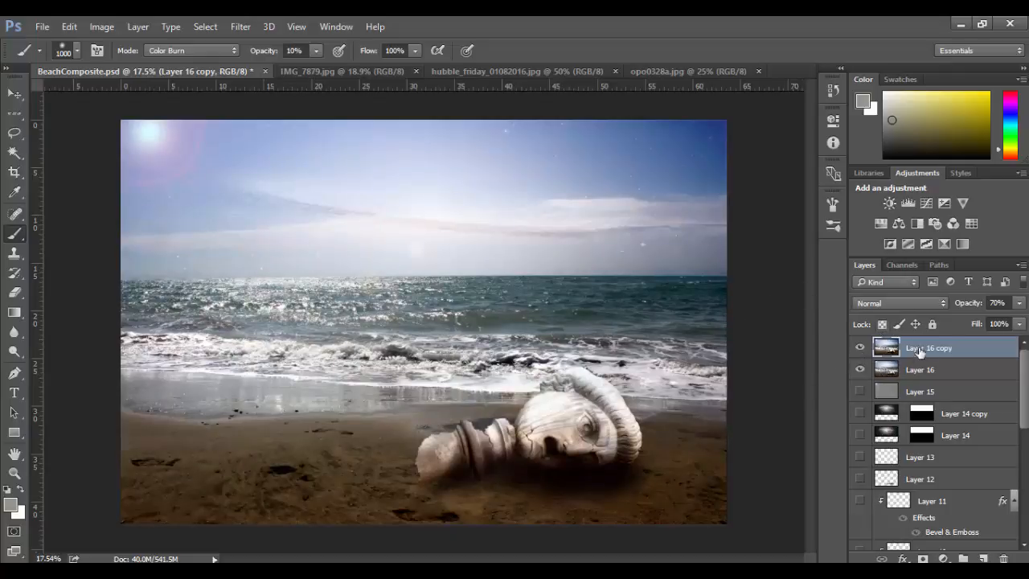
pyautogui.click(13, 94)
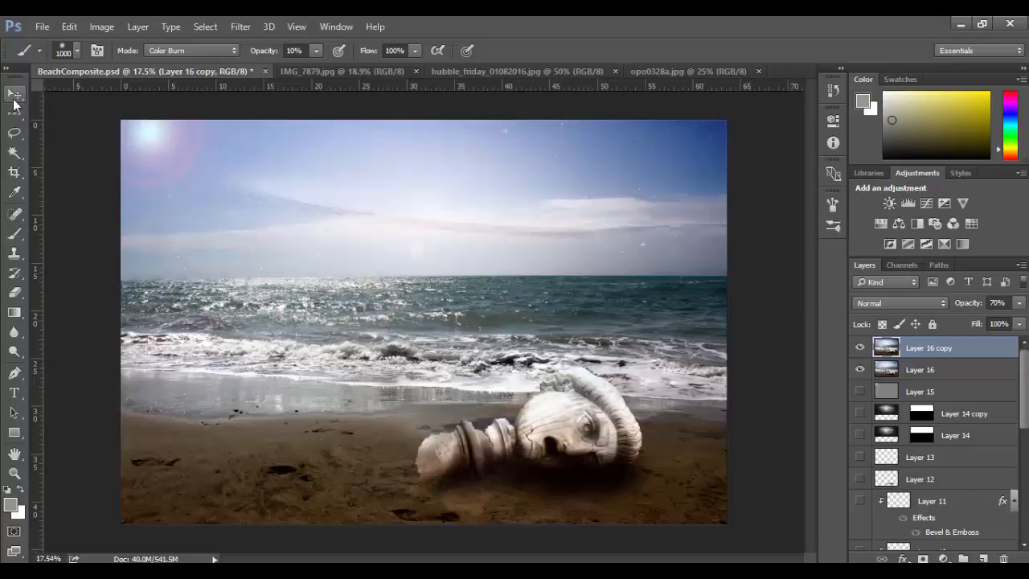